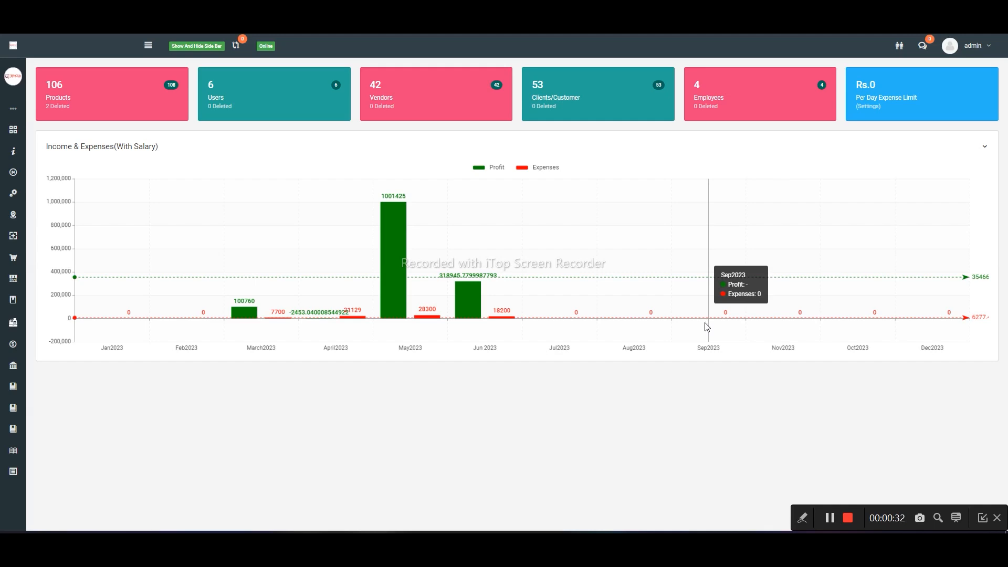
# - Open the Expense Category, Expenses and Multi Expenses pages, each in a separate browser tab
pyautogui.click(147, 49)
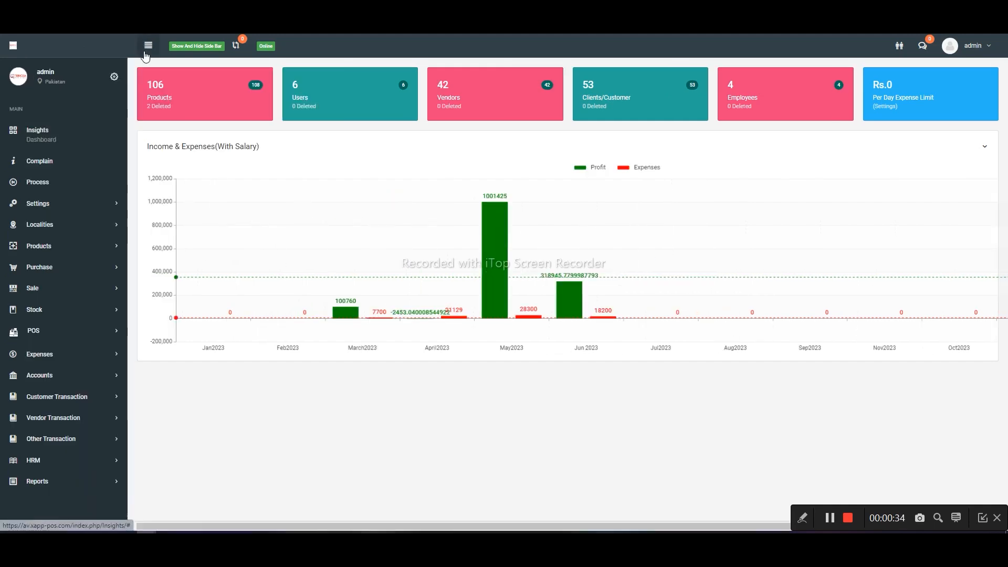
pyautogui.click(84, 359)
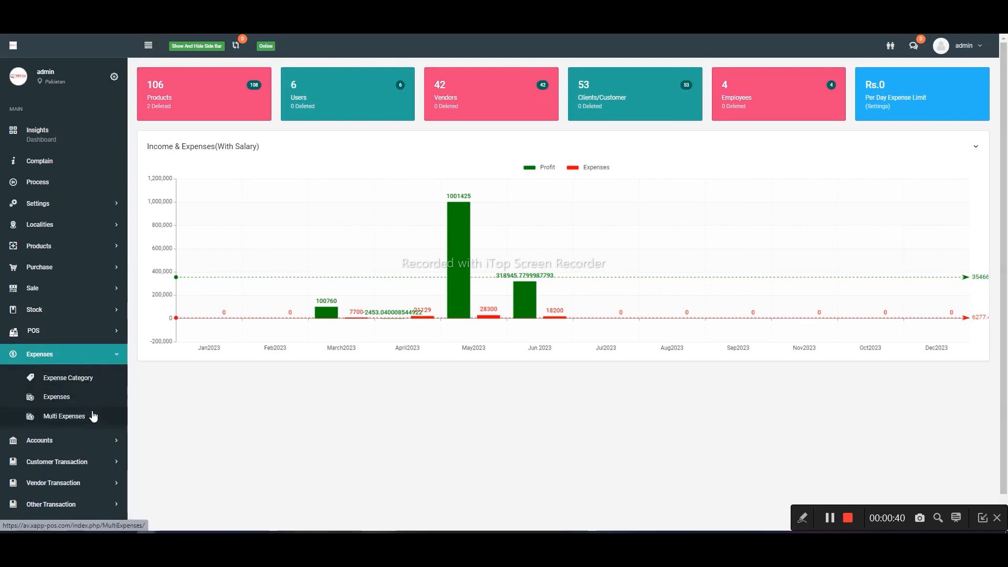
pyautogui.rightClick(90, 380)
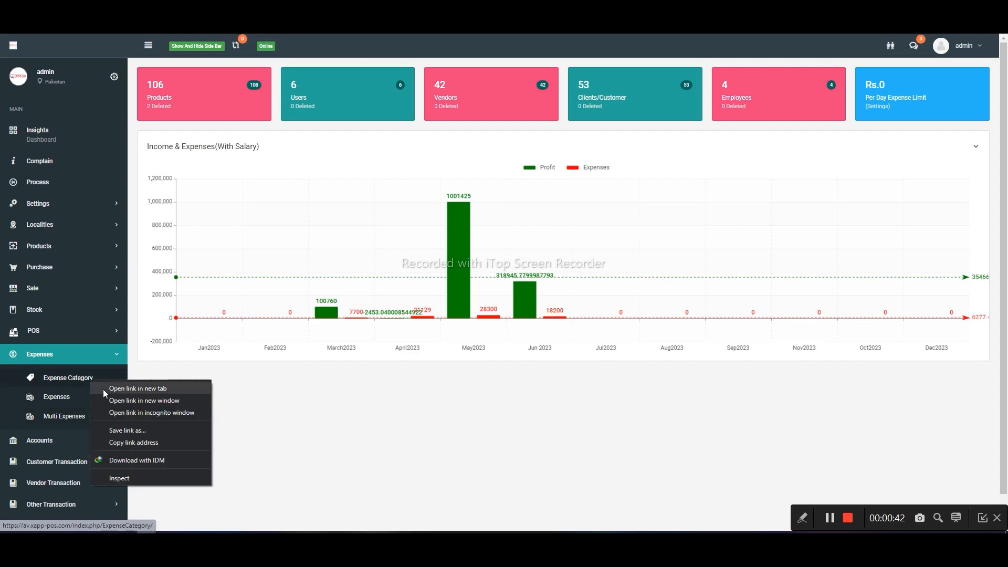
pyautogui.click(103, 389)
pyautogui.rightClick(65, 393)
pyautogui.click(79, 401)
pyautogui.rightClick(78, 416)
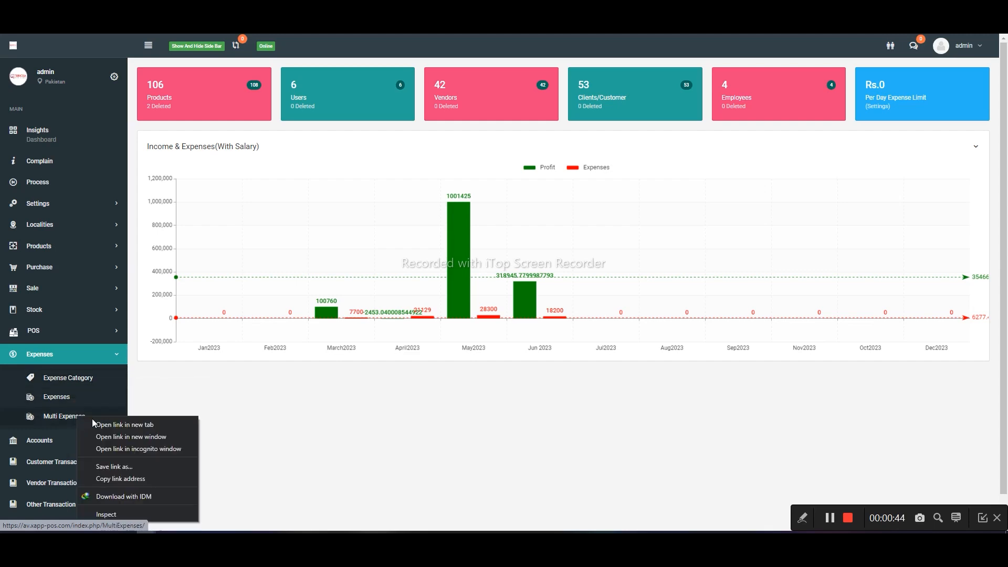
pyautogui.click(103, 423)
# - Display the active expense category records and examine the category names in the list
pyautogui.hotkey('ctrl', 'Tab')
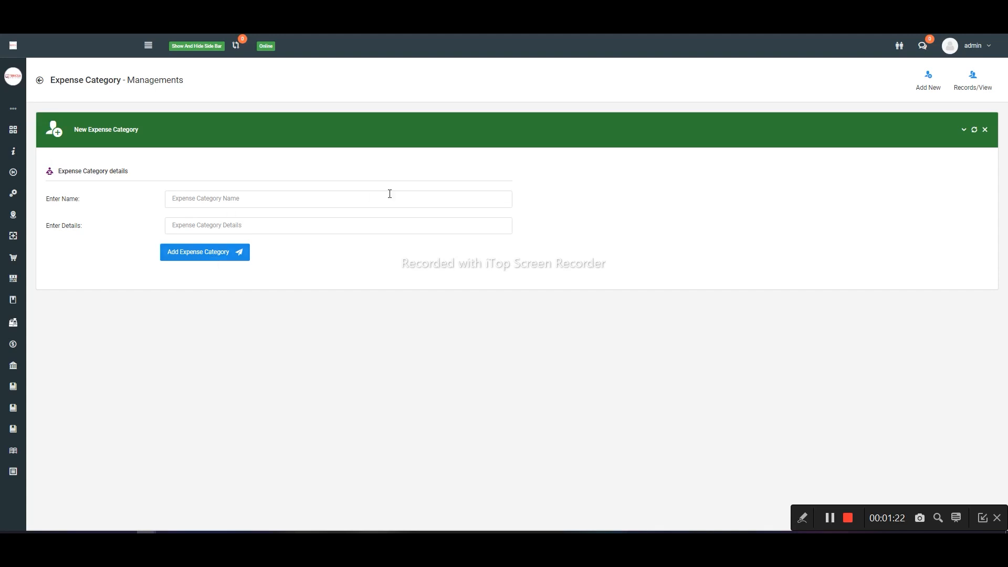
pyautogui.click(967, 89)
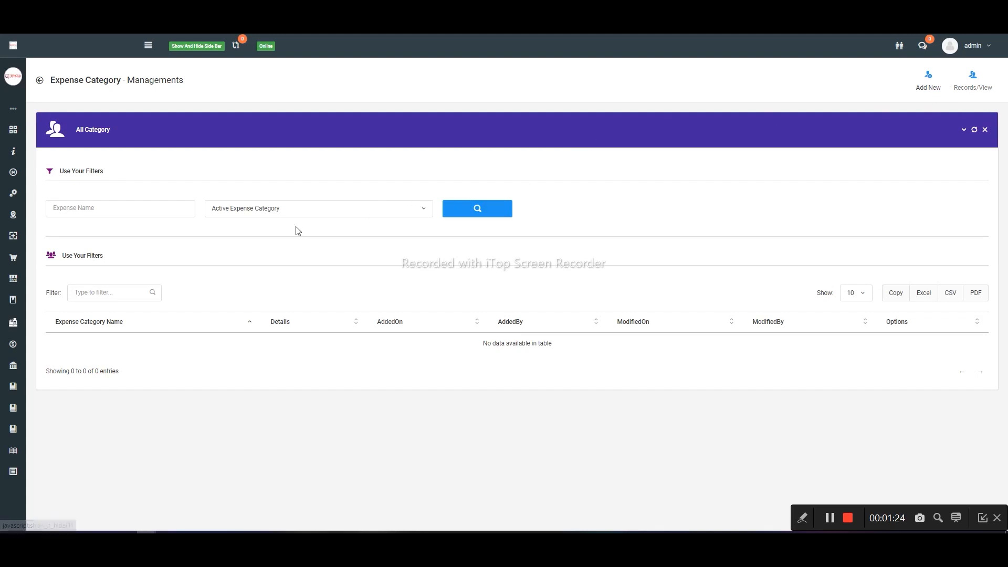
pyautogui.click(467, 208)
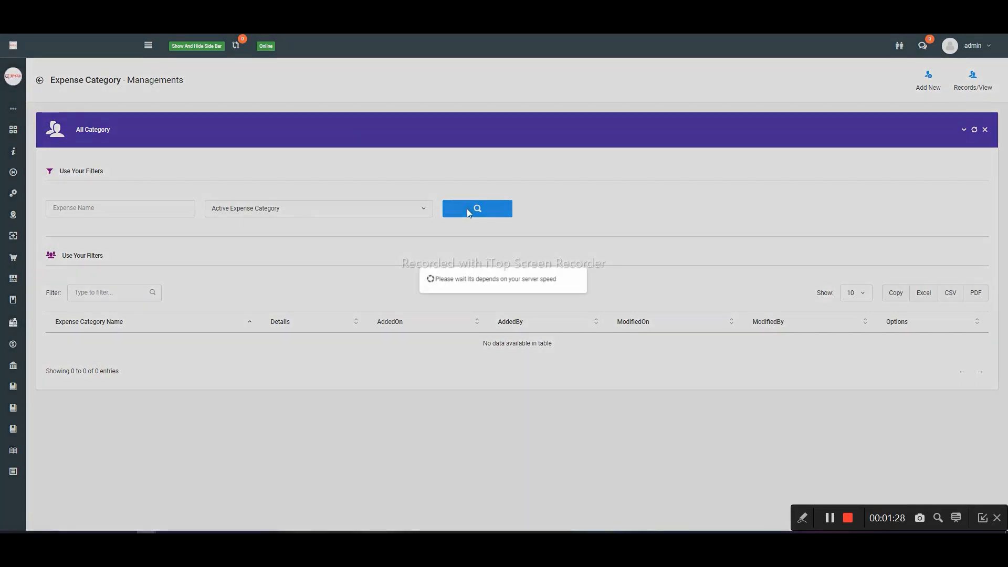
pyautogui.scroll(-3, 399, 249)
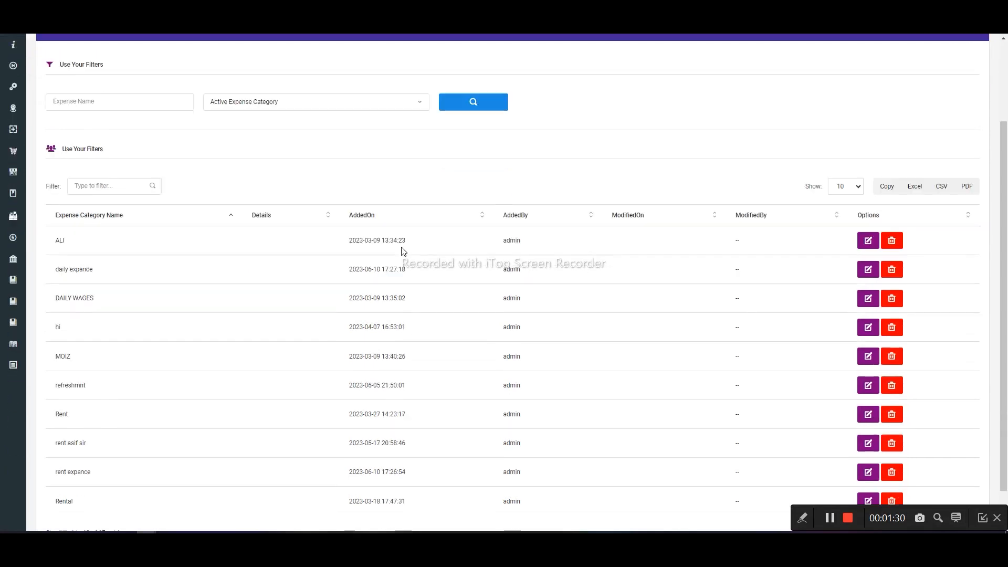
pyautogui.scroll(-1, 136, 275)
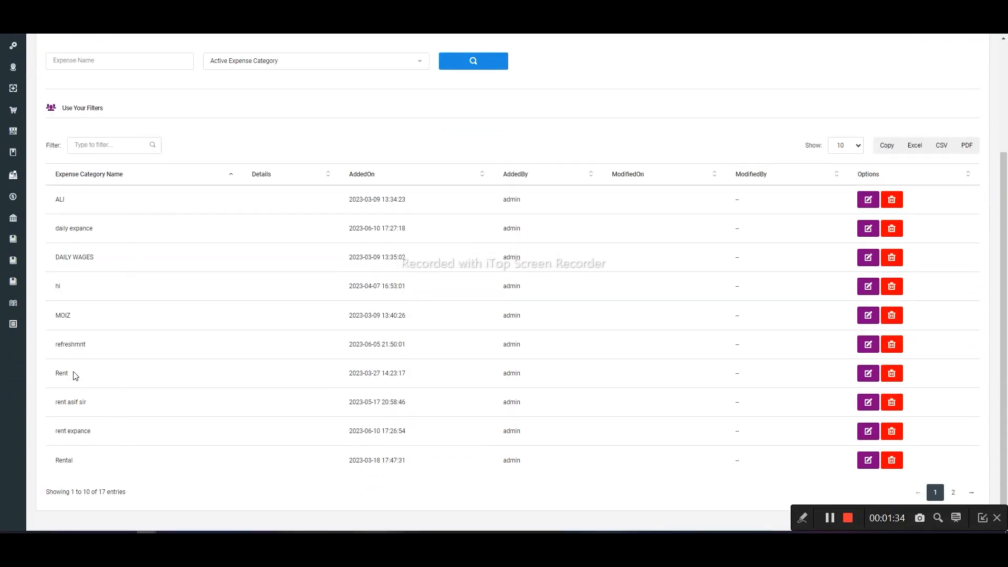
pyautogui.moveTo(74, 375); pyautogui.dragTo(56, 375)
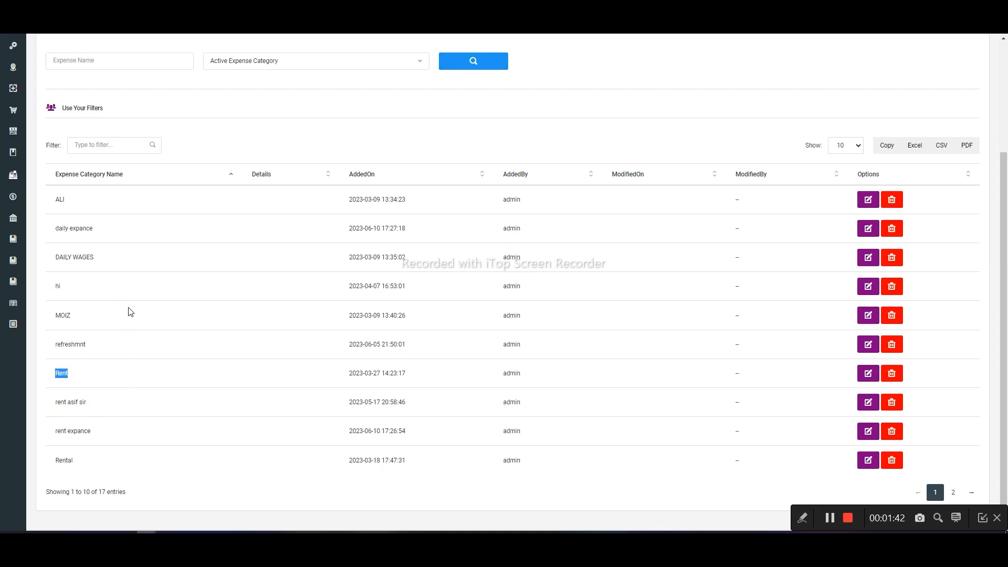
pyautogui.click(274, 123)
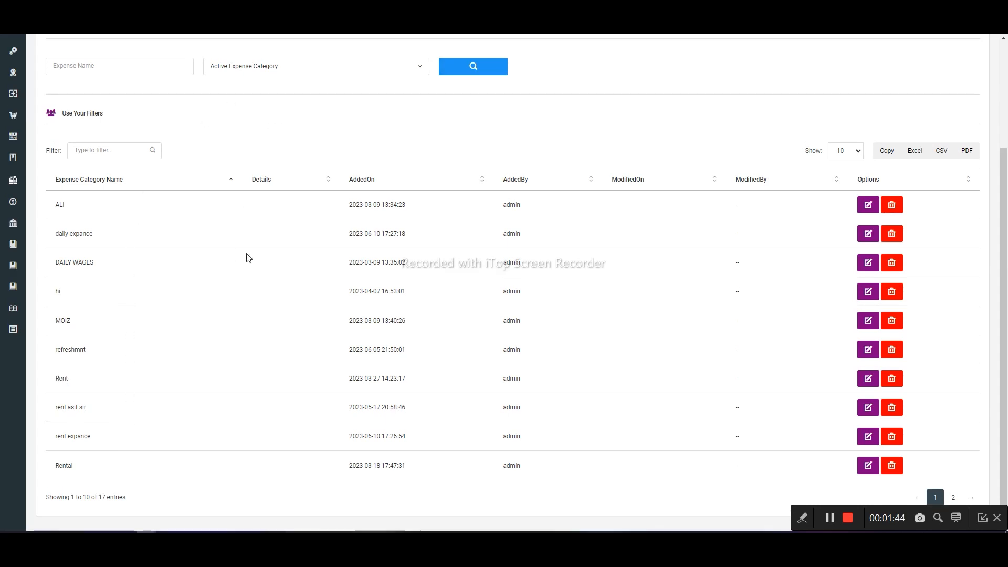
pyautogui.scroll(3, 247, 257)
# - In the new expense form, choose the Salary category, date 06/20/2023 and the CASH account
pyautogui.hotkey('ctrl', 'Tab')
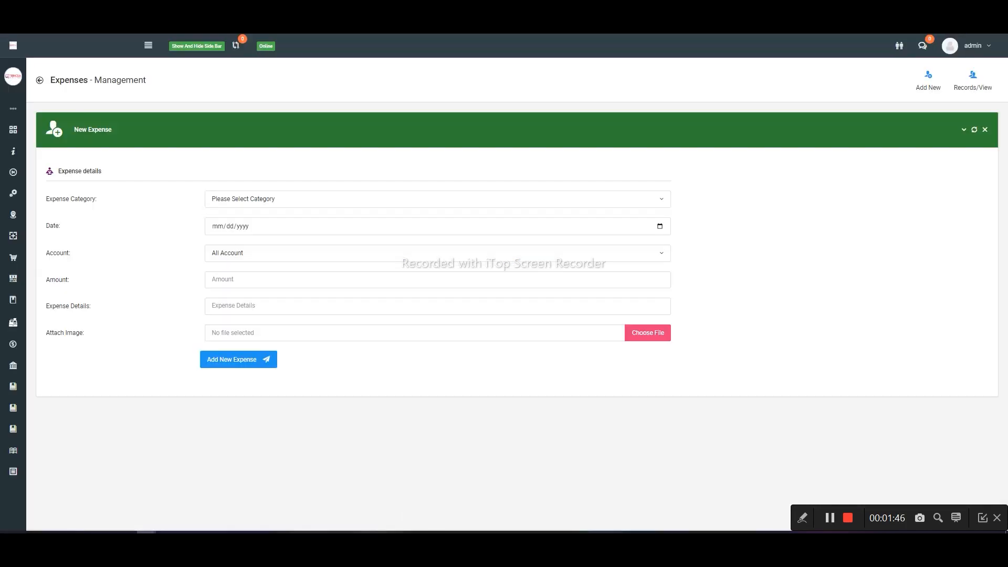
pyautogui.click(321, 201)
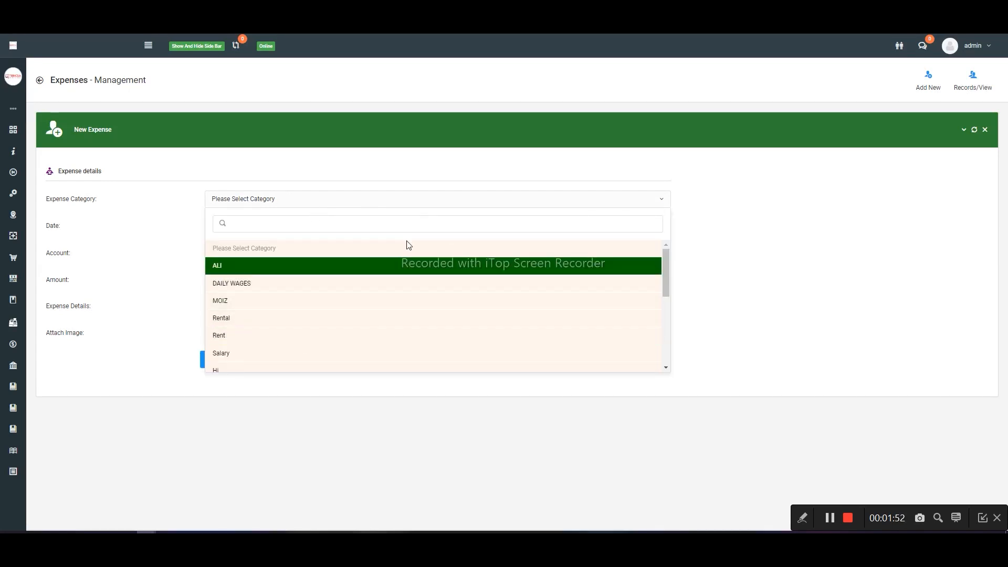
pyautogui.click(353, 351)
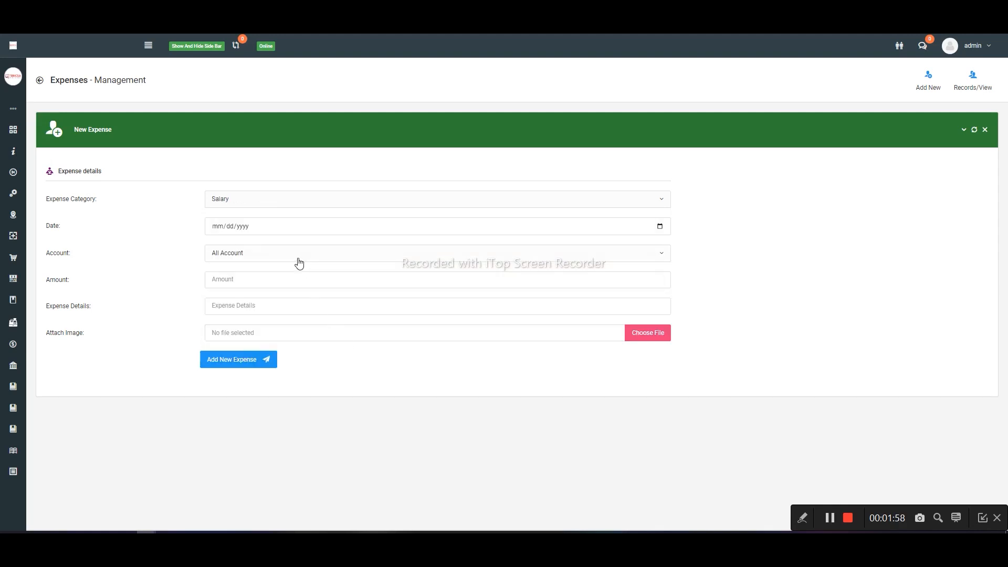
pyautogui.click(660, 226)
pyautogui.press('Return')
pyautogui.click(376, 260)
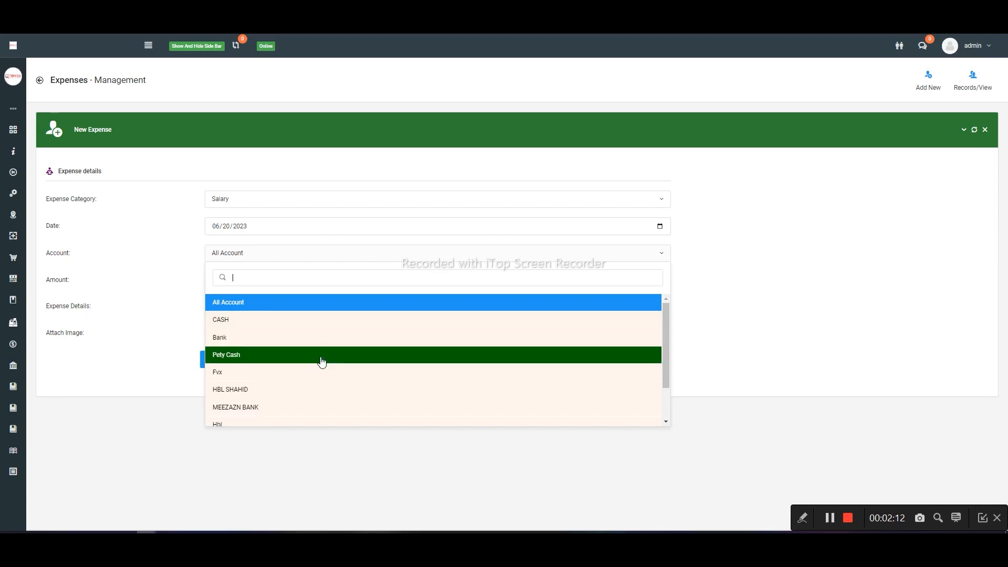
pyautogui.scroll(-2, 319, 367)
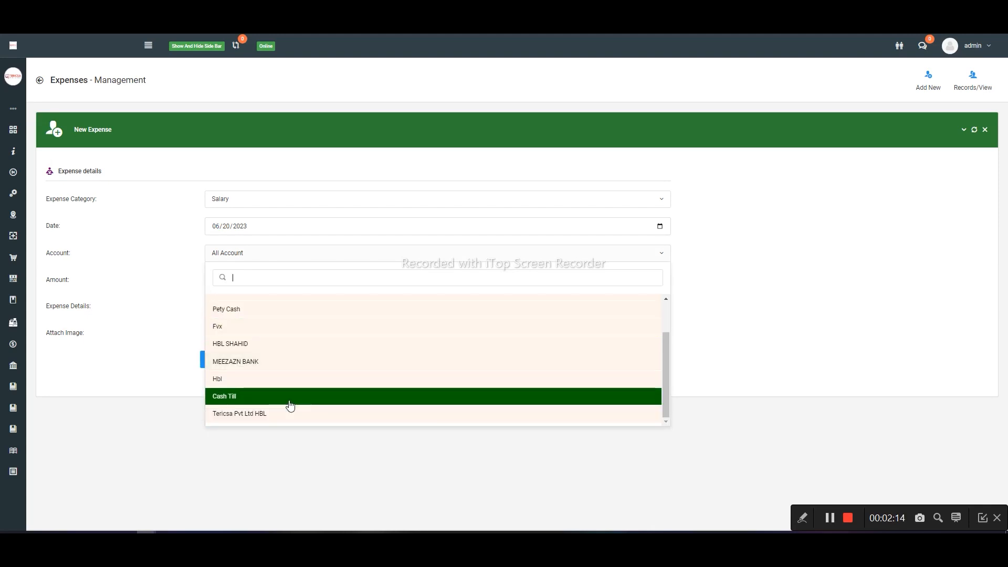
pyautogui.scroll(3, 292, 406)
pyautogui.click(252, 327)
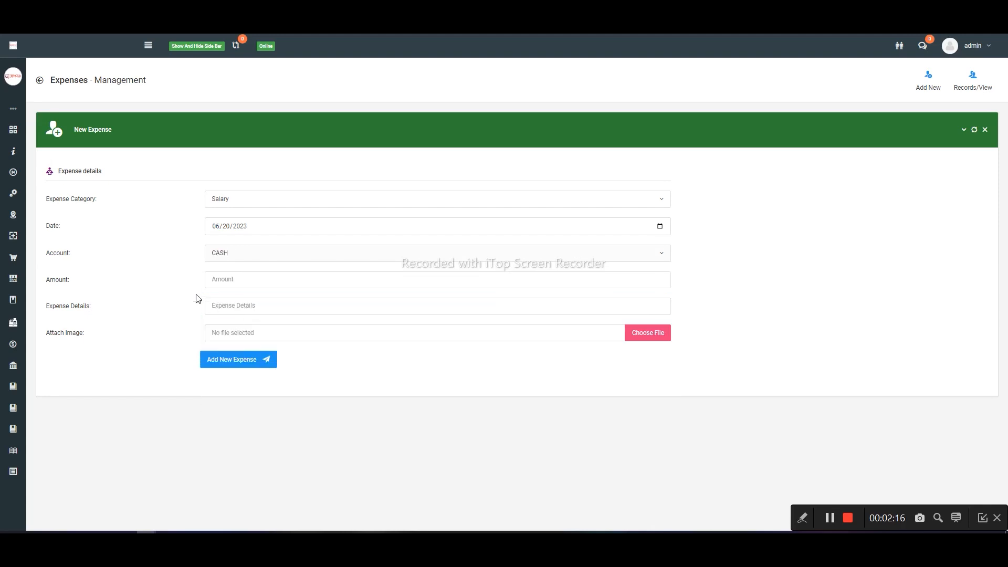
# - Enter amount 25000 and expense details "Staff Salary", then add the new expense and confirm it
pyautogui.click(253, 276)
pyautogui.write('25000')
pyautogui.click(261, 305)
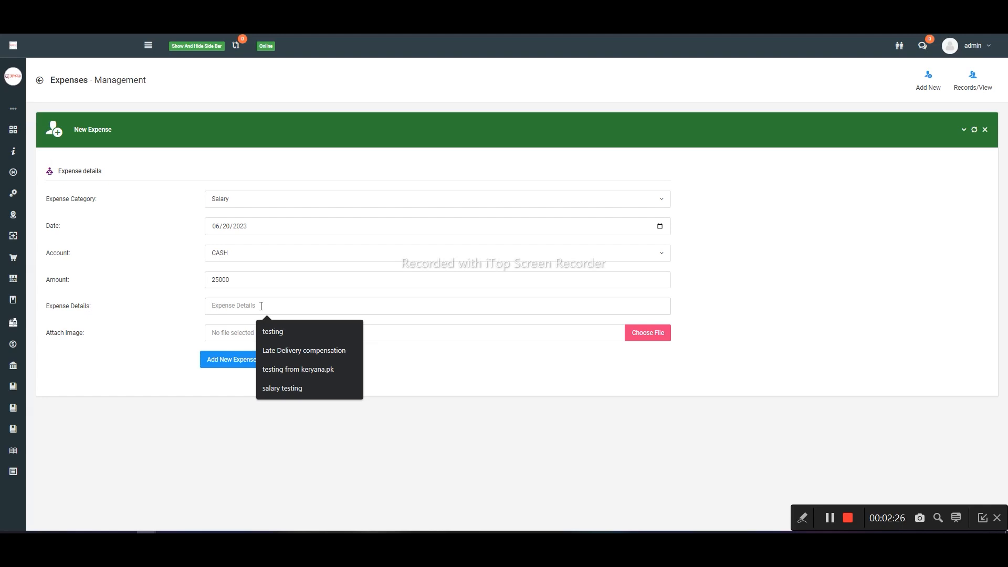
pyautogui.write('S')
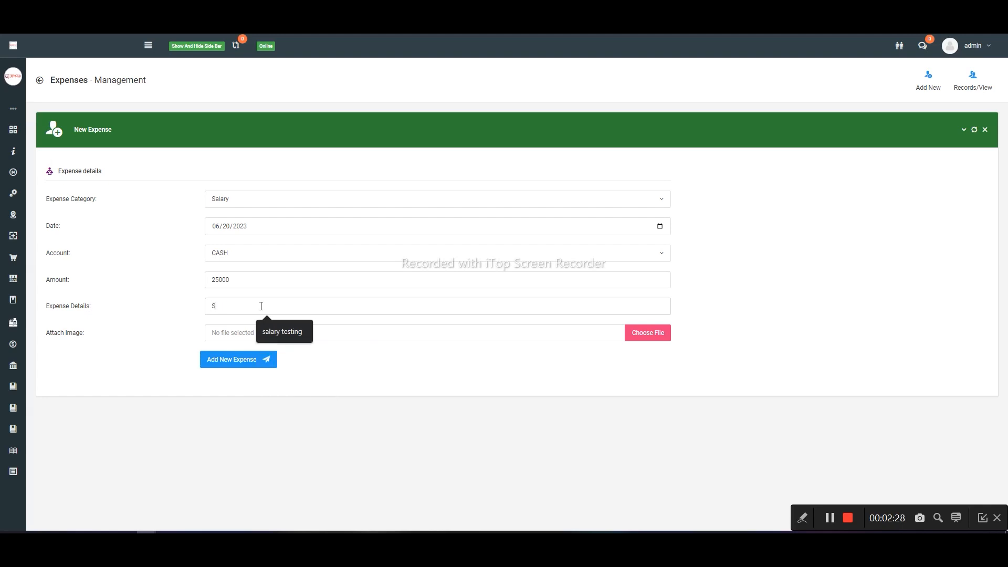
pyautogui.write('taff F')
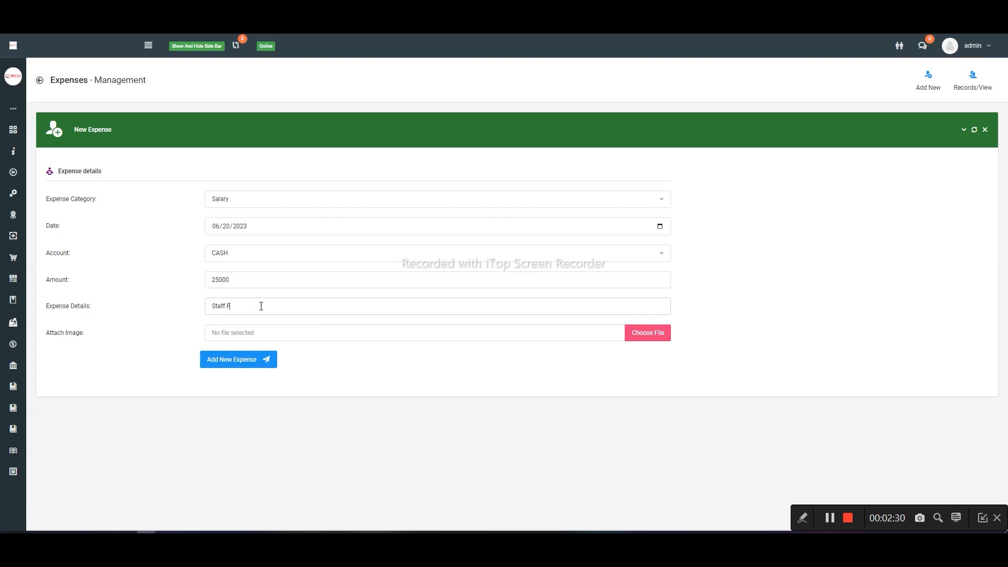
pyautogui.write('a')
pyautogui.write('Salary')
pyautogui.click(251, 359)
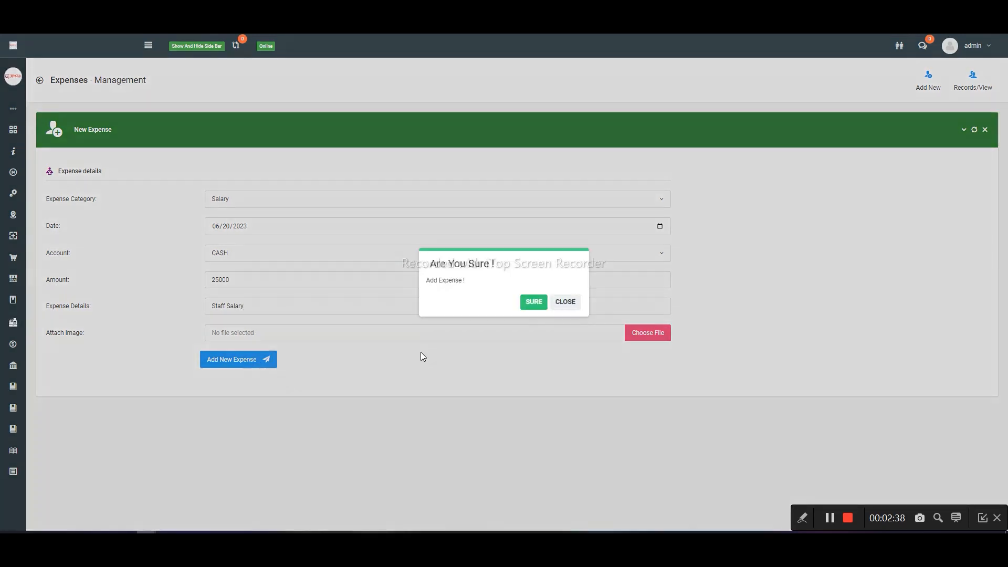
pyautogui.click(534, 302)
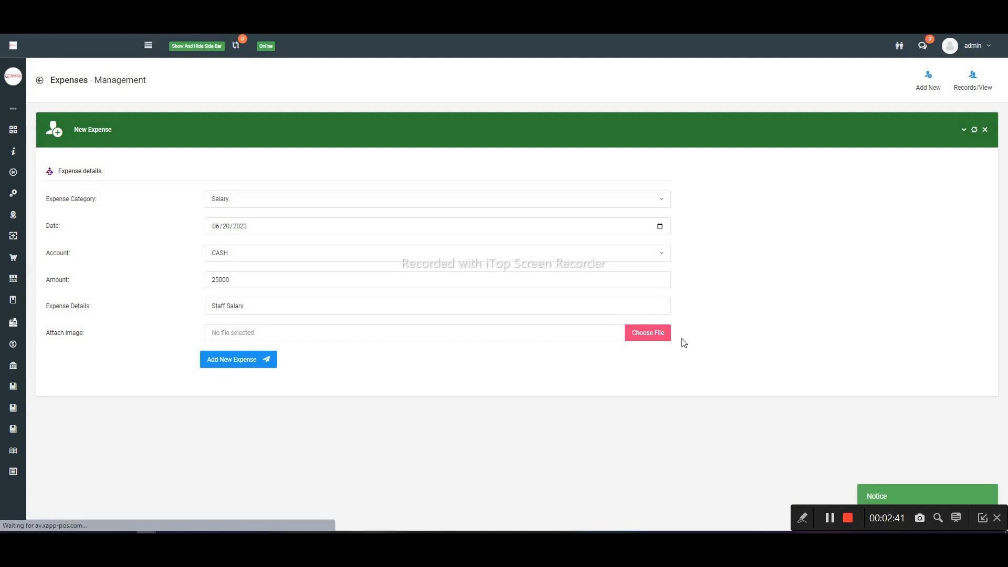
# - List the active expense records of all categories, filtered from 06/20/2023 to 06/20/2023
pyautogui.click(967, 92)
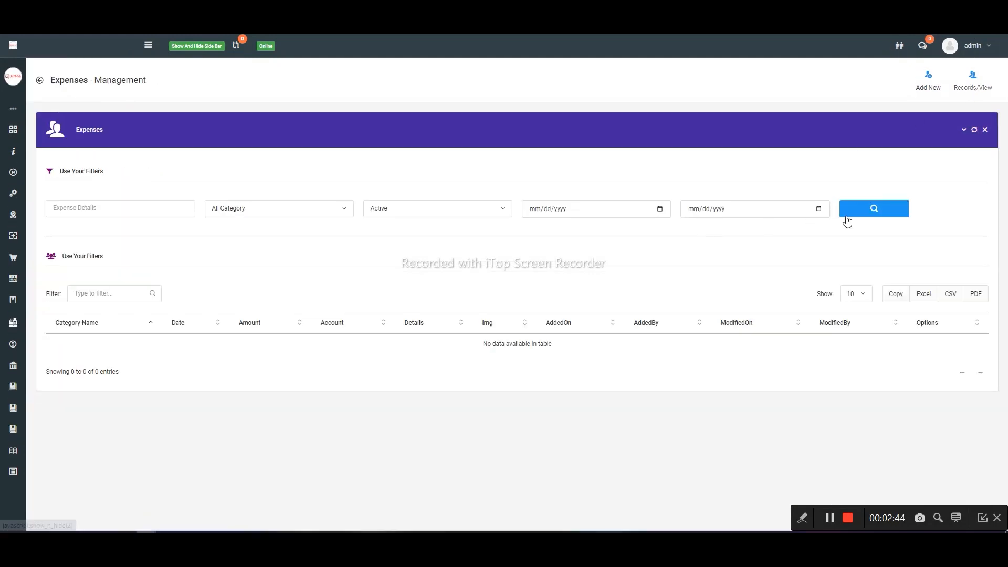
pyautogui.click(886, 210)
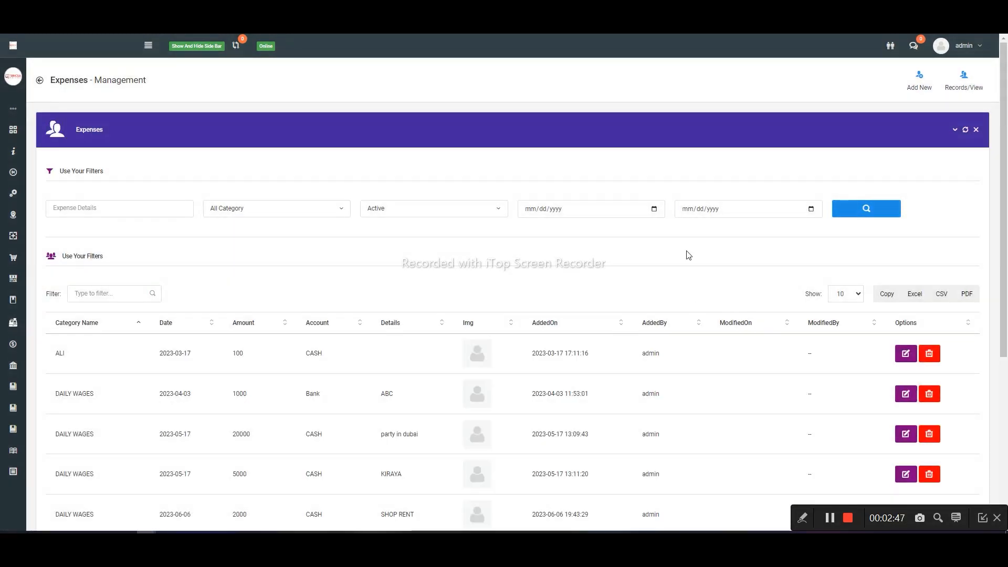
pyautogui.click(653, 209)
pyautogui.press('Return')
pyautogui.click(811, 209)
pyautogui.press('Return')
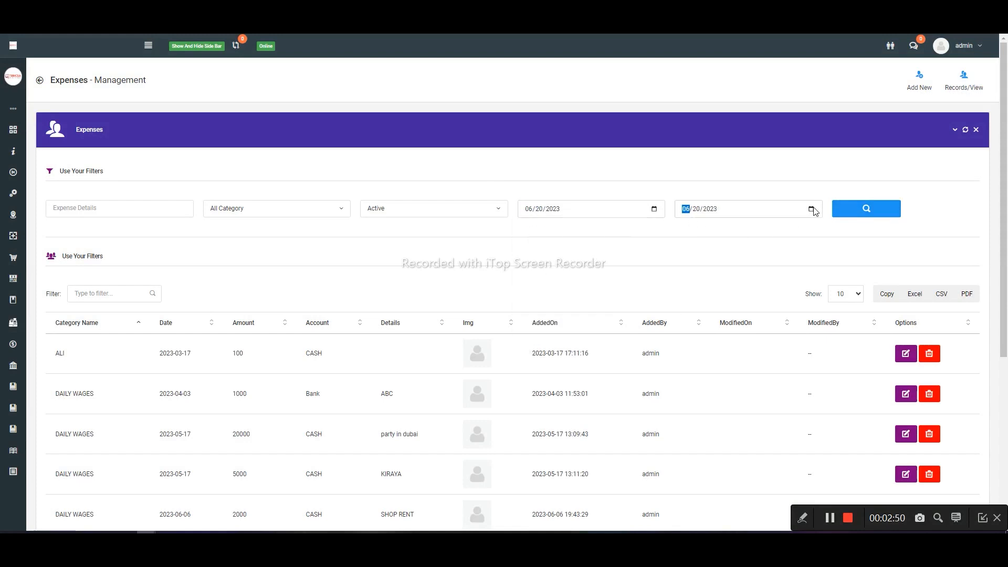
pyautogui.click(861, 209)
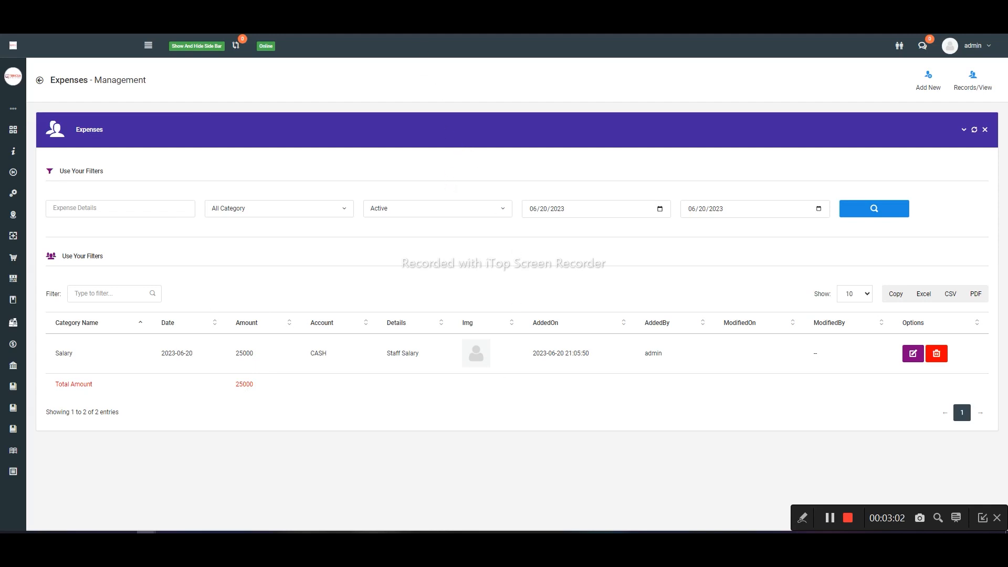
pyautogui.hotkey('ctrl', 'Tab')
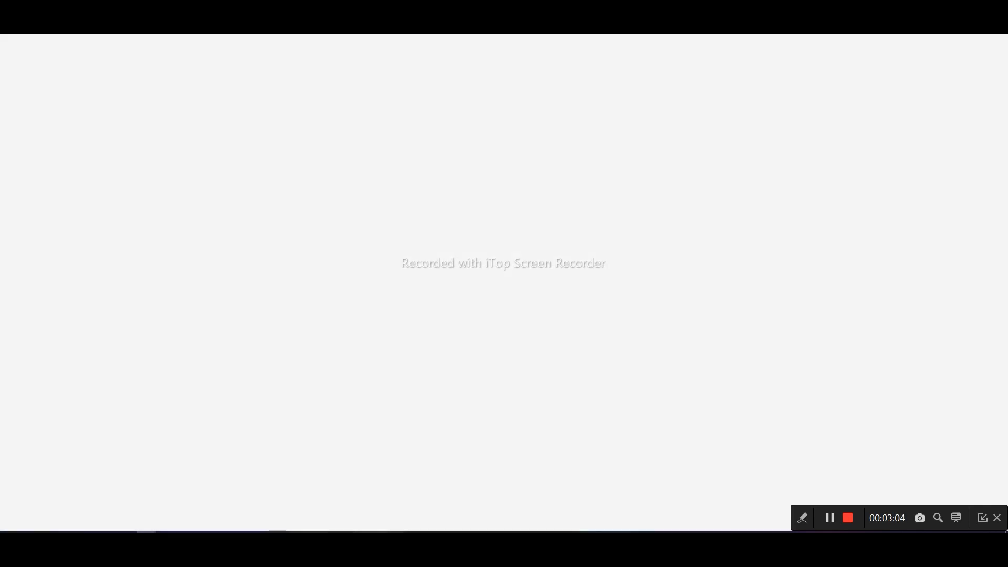
pyautogui.hotkey('ctrl', 'Tab')
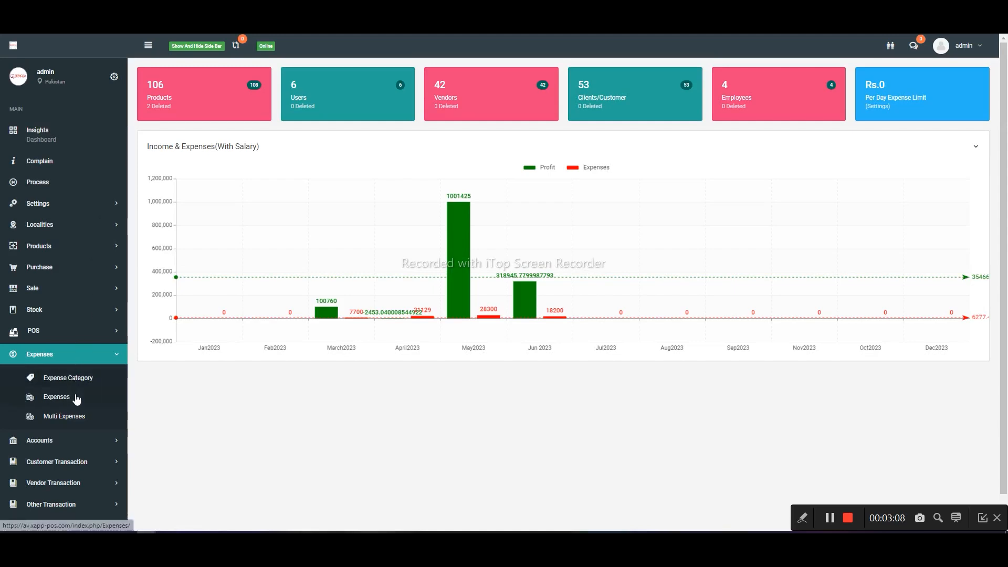
pyautogui.click(61, 353)
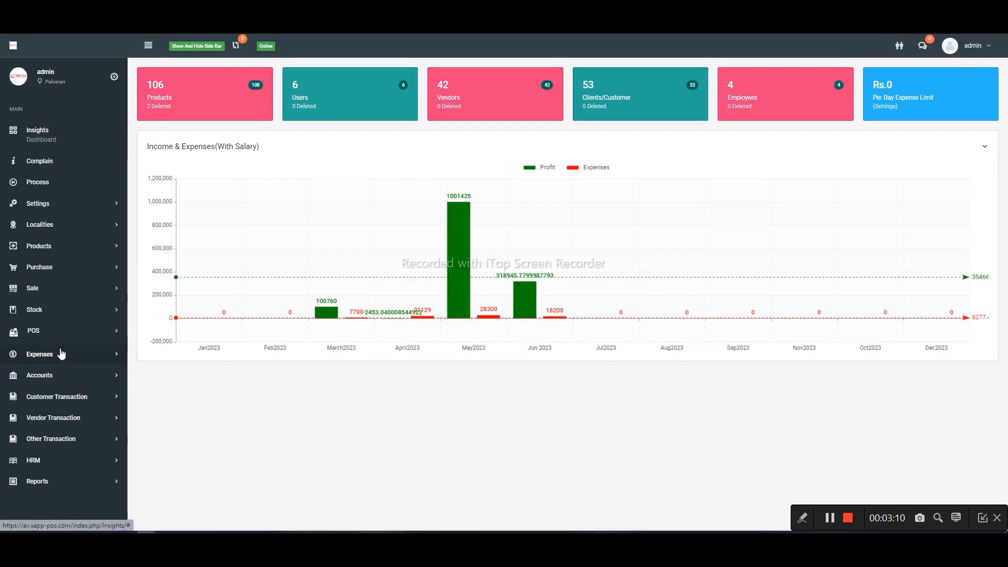
pyautogui.click(66, 354)
# - Switch to the Multi Expenses page and add four blank rows to the multi expenses list
pyautogui.hotkey('ctrl', 'Tab')
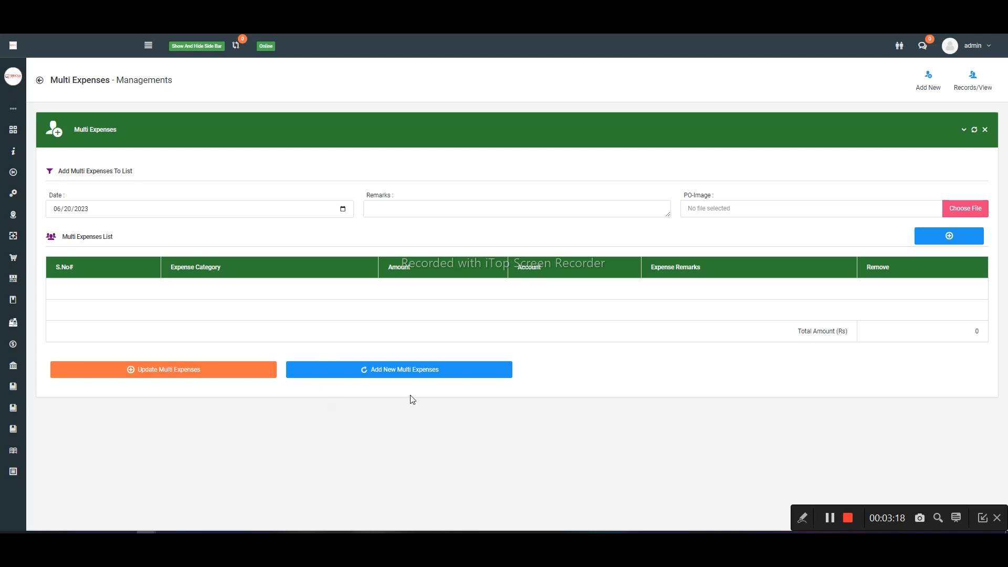
pyautogui.click(976, 236)
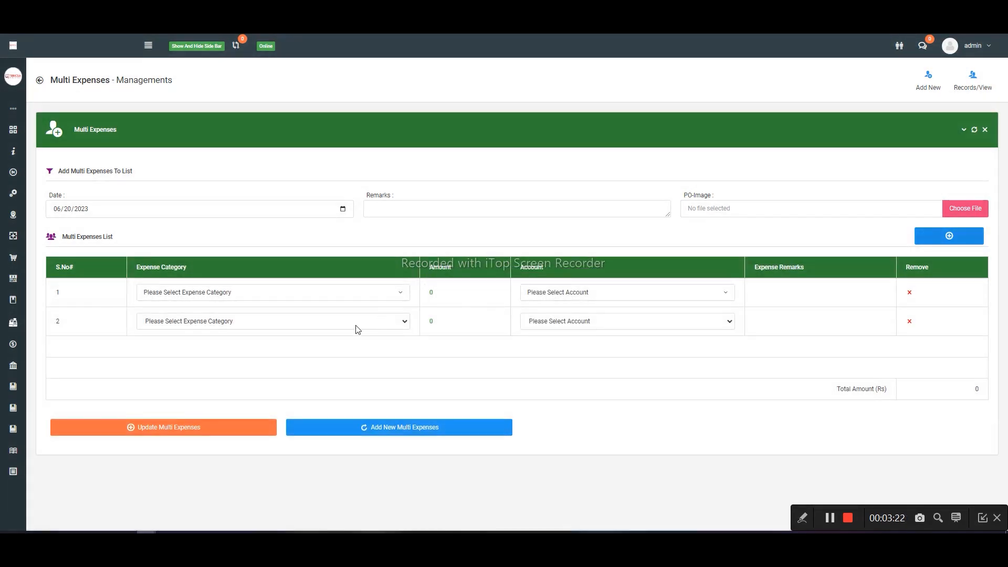
pyautogui.click(961, 237)
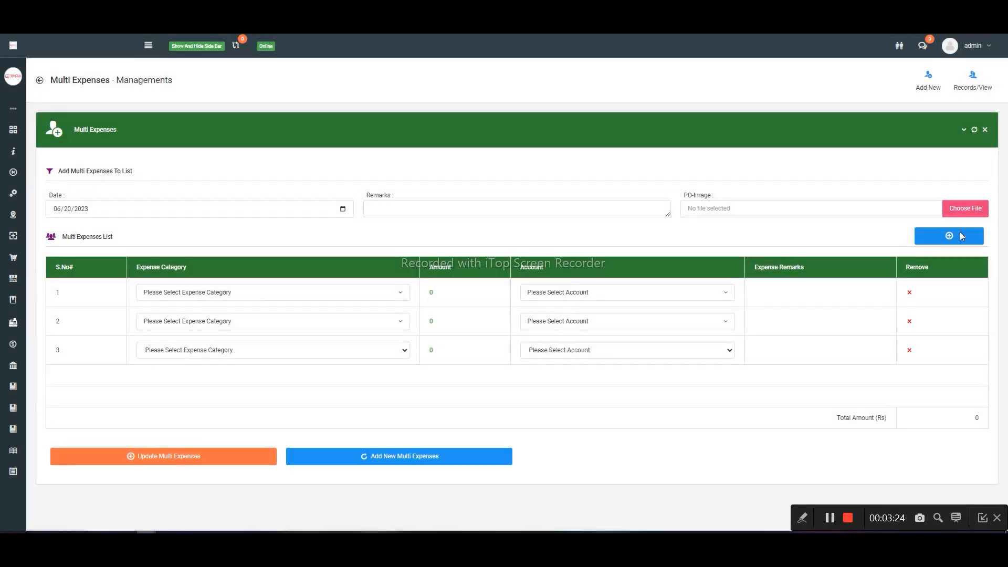
pyautogui.click(960, 237)
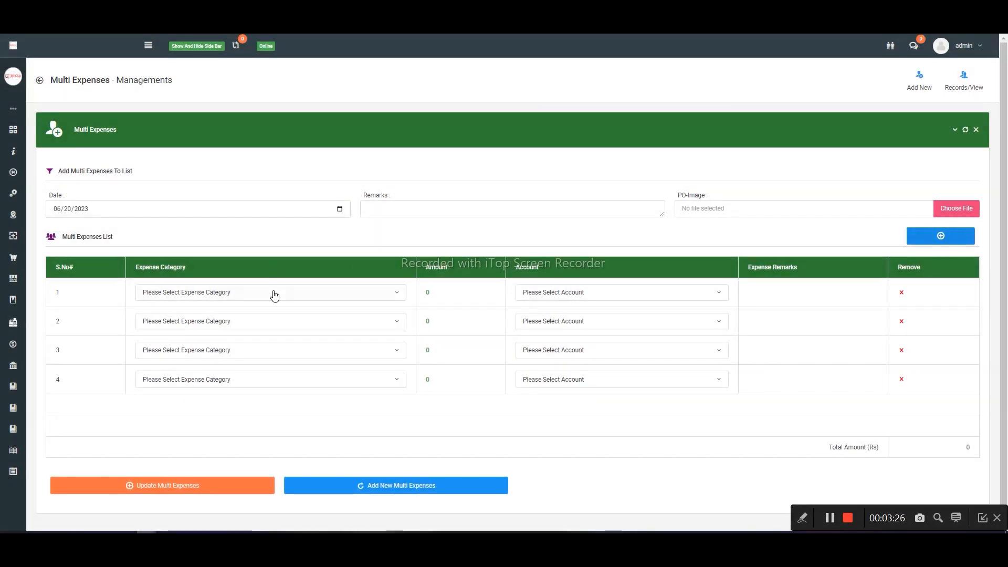
# - Fill row 1 with the category DAILY WAGES and amount 700, and row 2 with the category Rental and amount 500
pyautogui.click(274, 293)
pyautogui.click(207, 377)
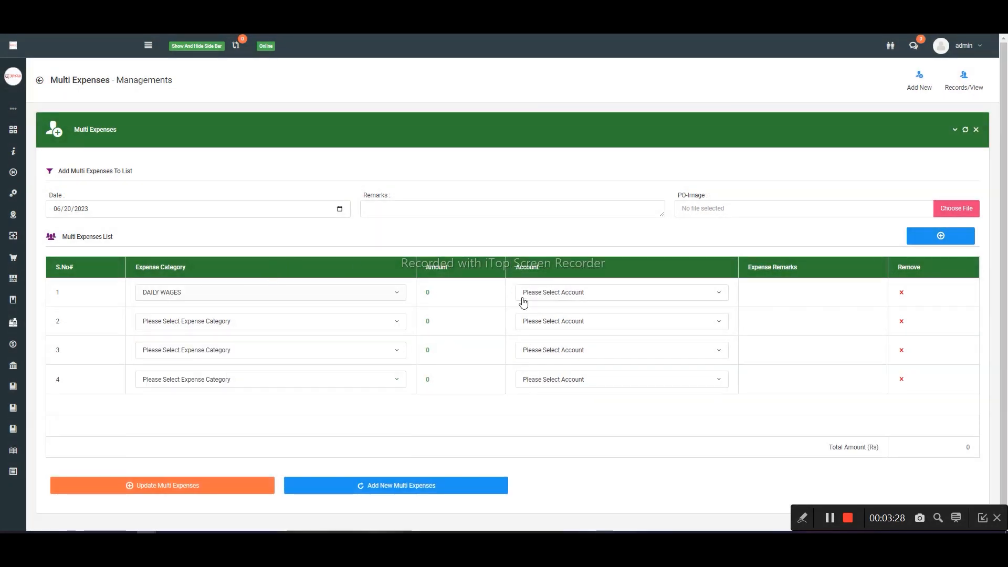
pyautogui.click(448, 293)
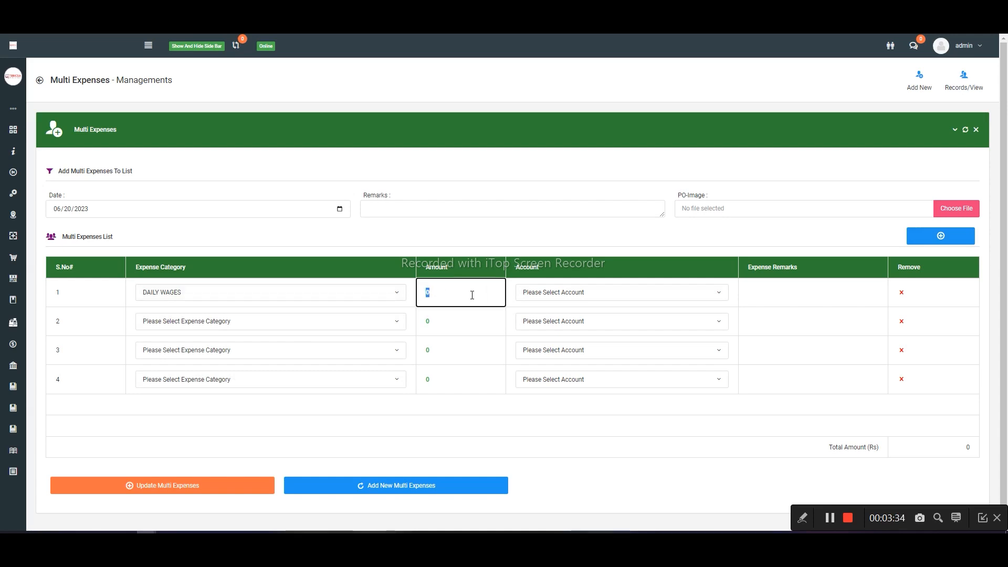
pyautogui.write('00')
pyautogui.click(310, 321)
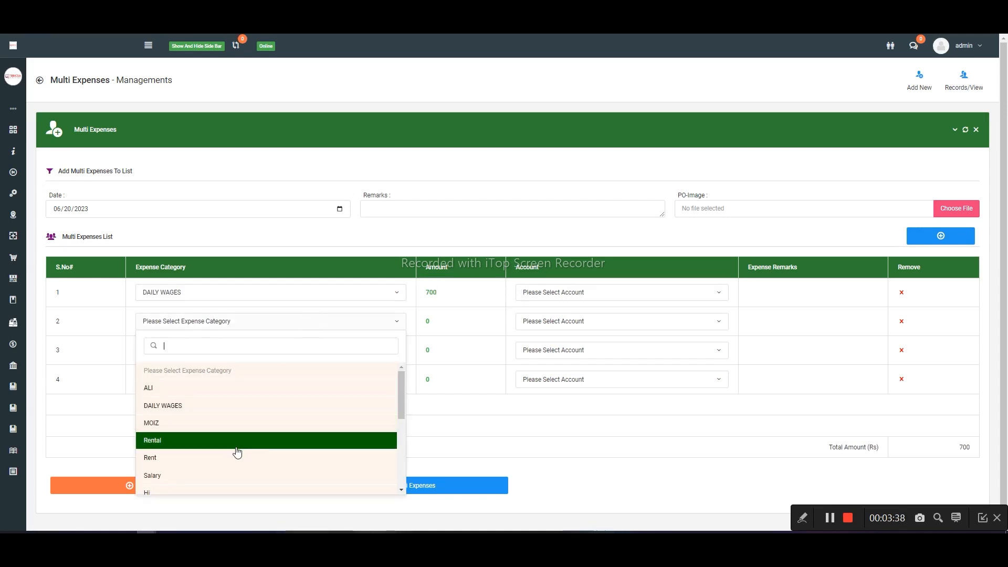
pyautogui.click(235, 444)
pyautogui.click(426, 332)
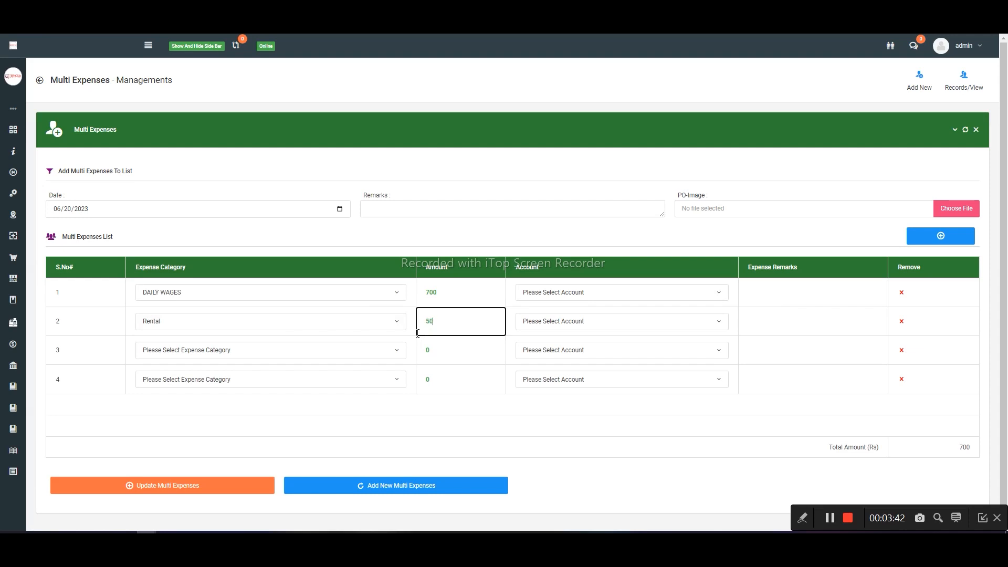
pyautogui.write('500')
# - Set the category of row 3 to Salary and enter an amount of 220000
pyautogui.click(344, 357)
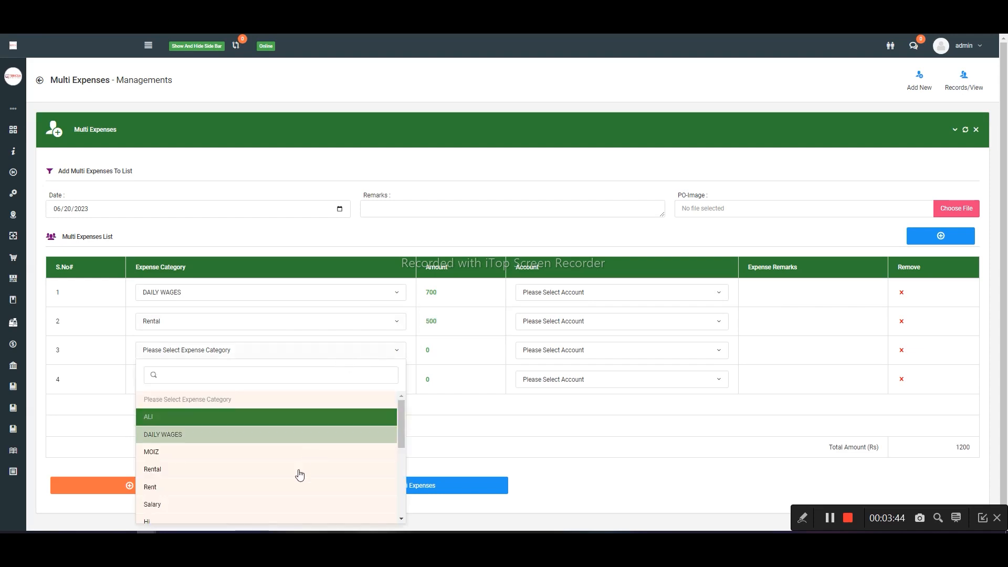
pyautogui.click(284, 503)
pyautogui.click(416, 350)
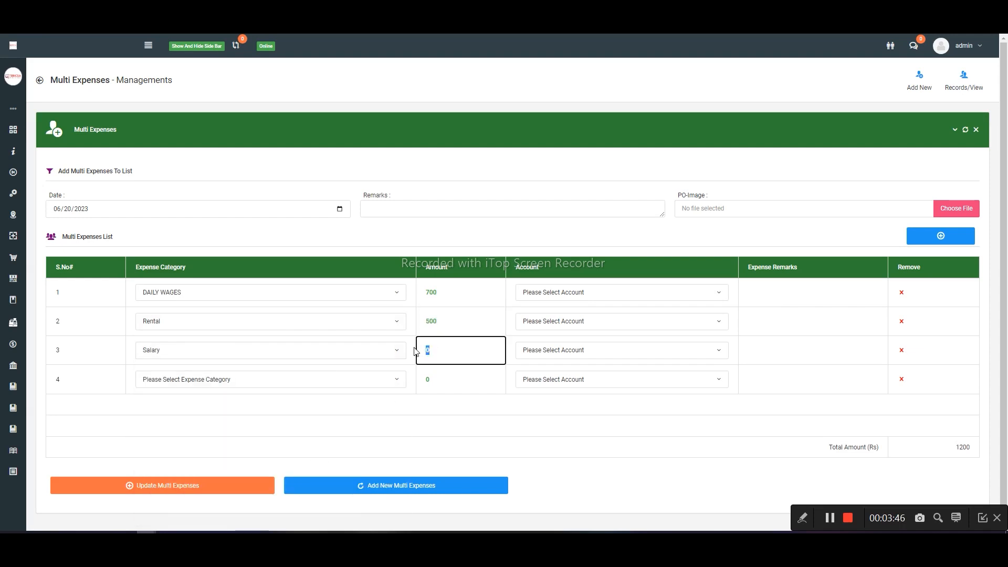
pyautogui.write('220000')
# - Set the category of row 4 to Refreshmnt and enter an amount of 800
pyautogui.click(334, 380)
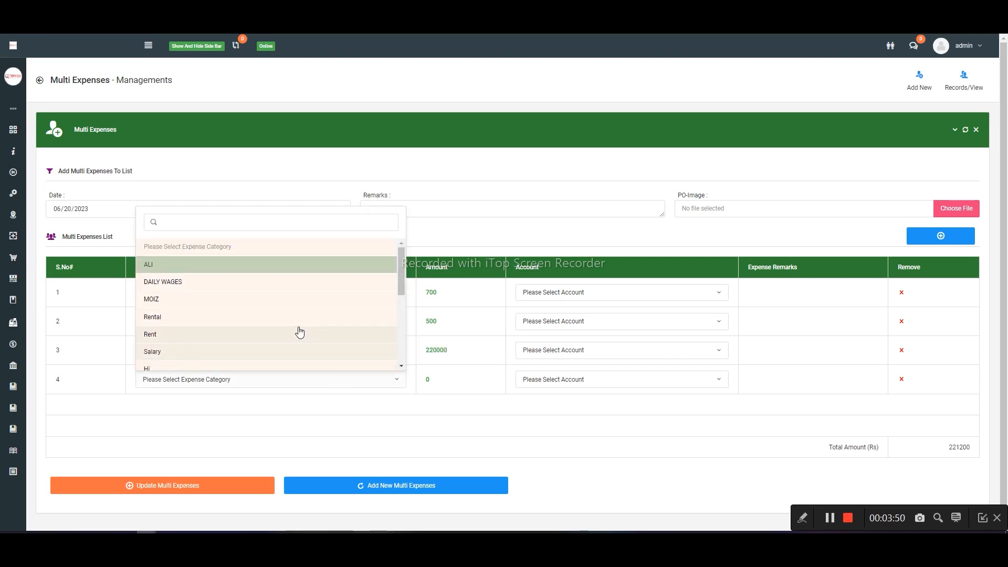
pyautogui.scroll(-5, 301, 333)
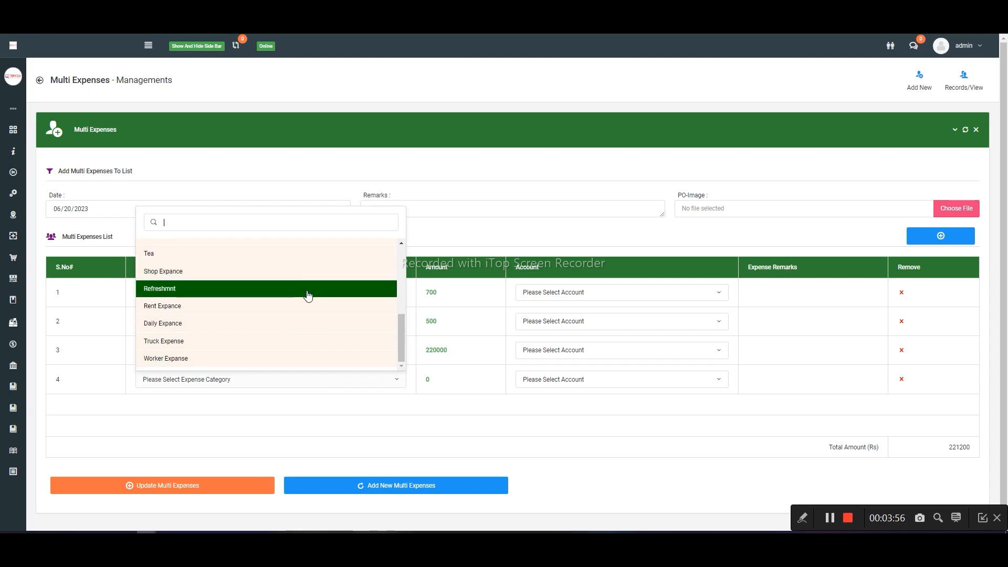
pyautogui.scroll(-1, 314, 352)
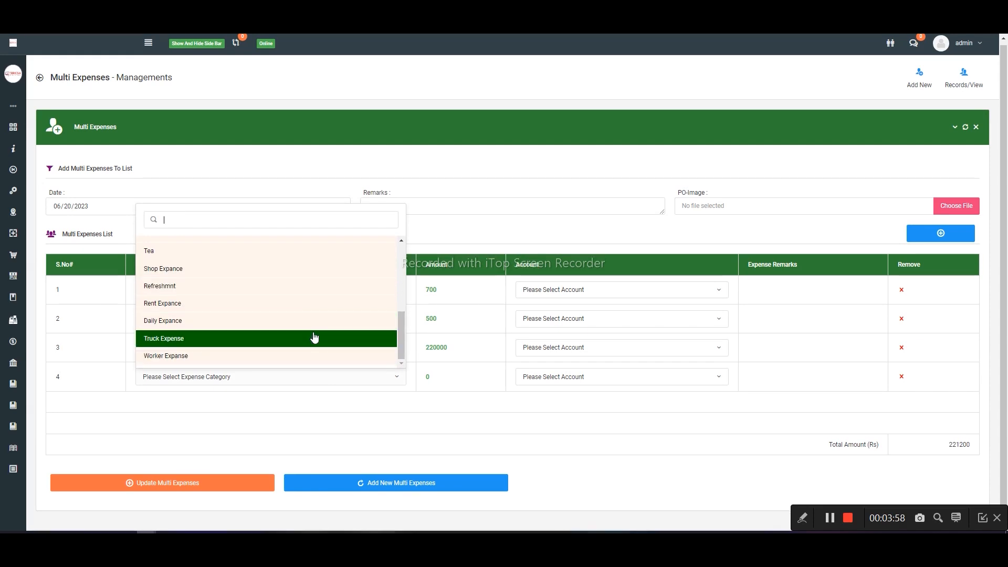
pyautogui.scroll(3, 307, 339)
pyautogui.scroll(-3, 272, 355)
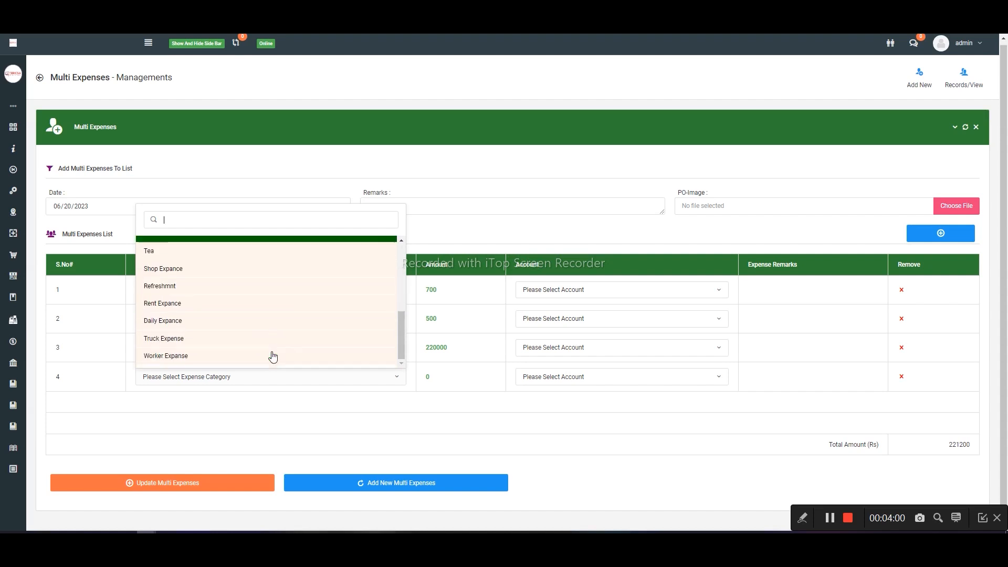
pyautogui.click(263, 286)
pyautogui.click(373, 373)
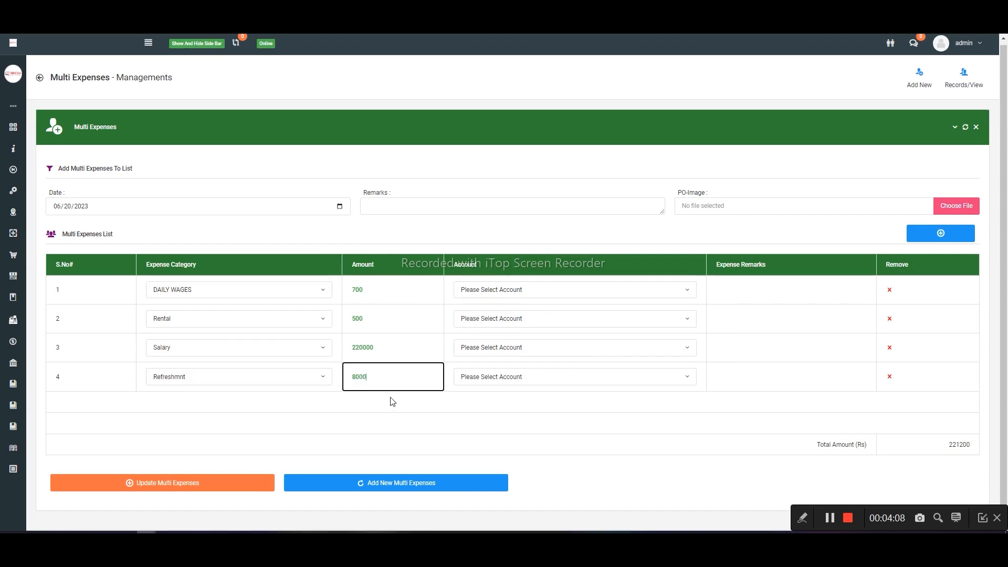
pyautogui.click(486, 416)
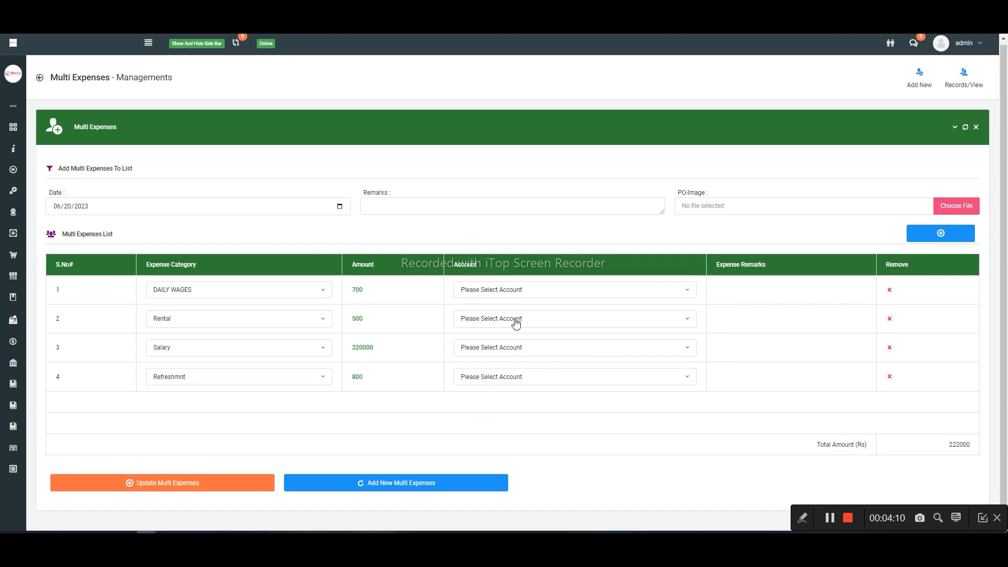
# - Assign the CASH account to the DAILY WAGES row and the Cash Till account to the Rental, Salary and Refreshmnt rows
pyautogui.click(525, 290)
pyautogui.click(495, 361)
pyautogui.click(498, 321)
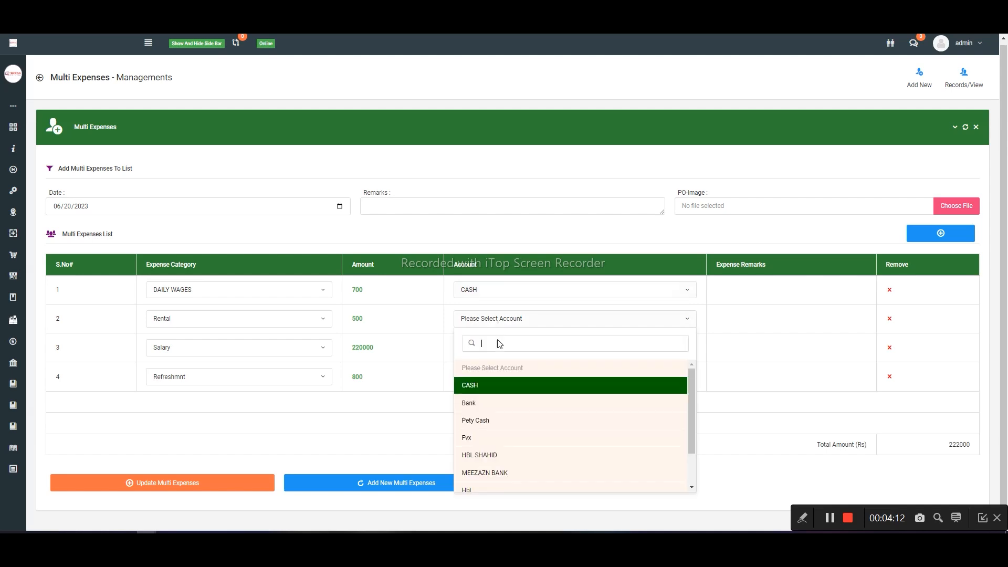
pyautogui.scroll(-2, 499, 441)
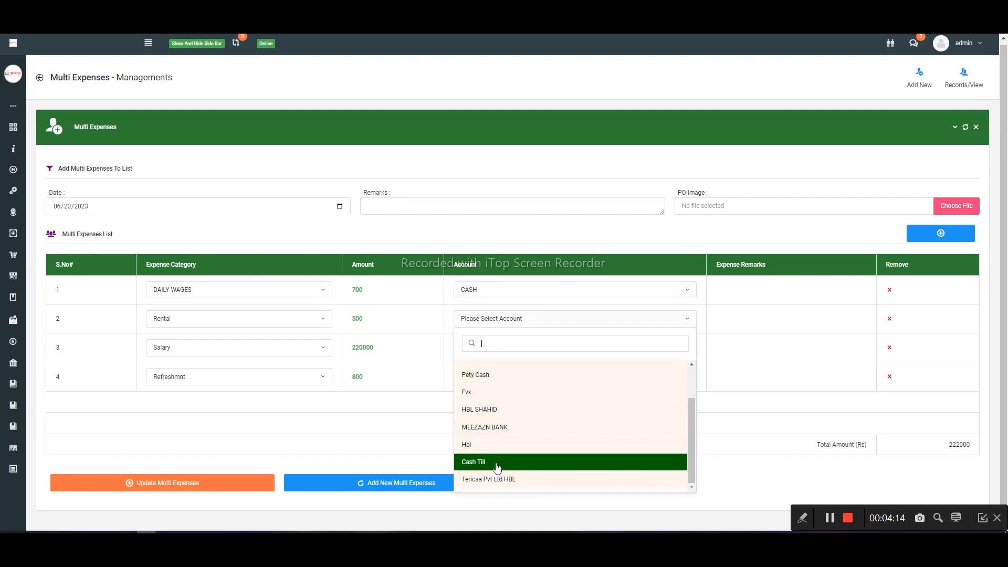
pyautogui.click(499, 461)
pyautogui.click(506, 348)
pyautogui.scroll(-2, 496, 462)
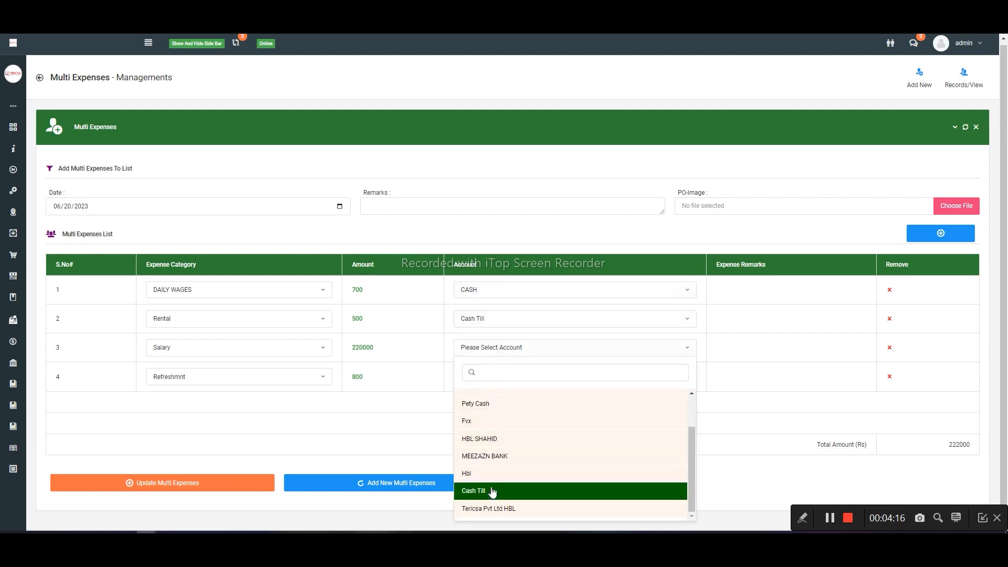
pyautogui.click(491, 492)
pyautogui.click(503, 377)
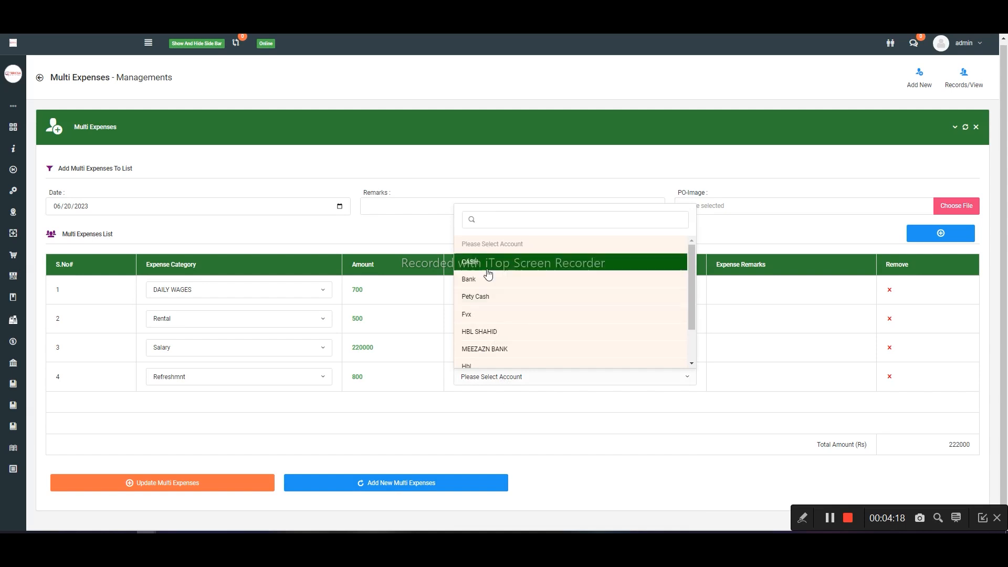
pyautogui.scroll(-2, 486, 315)
pyautogui.click(487, 341)
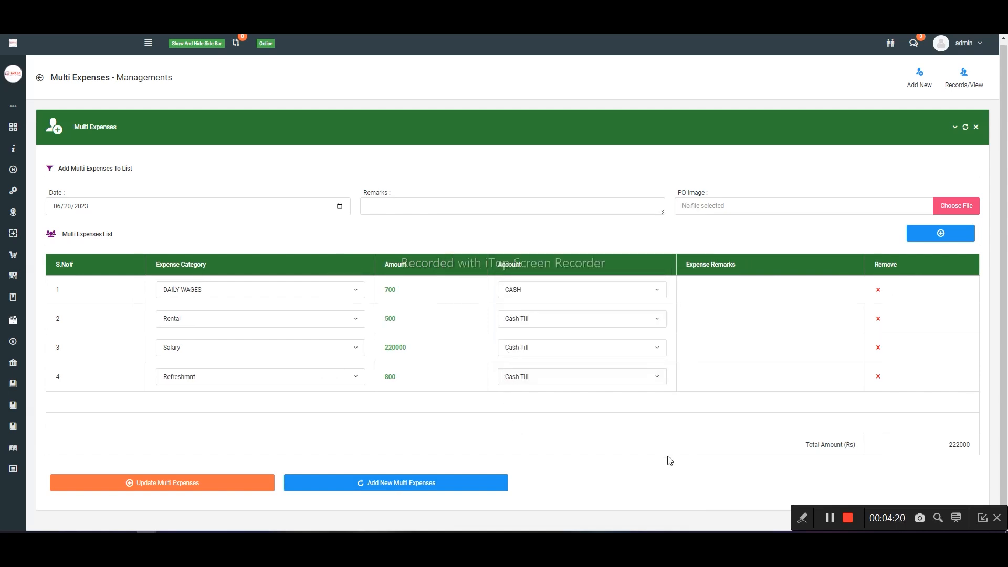
# - Check the expense remarks cells of the four rows and the total amount of the list
pyautogui.click(733, 290)
pyautogui.click(719, 318)
pyautogui.click(713, 347)
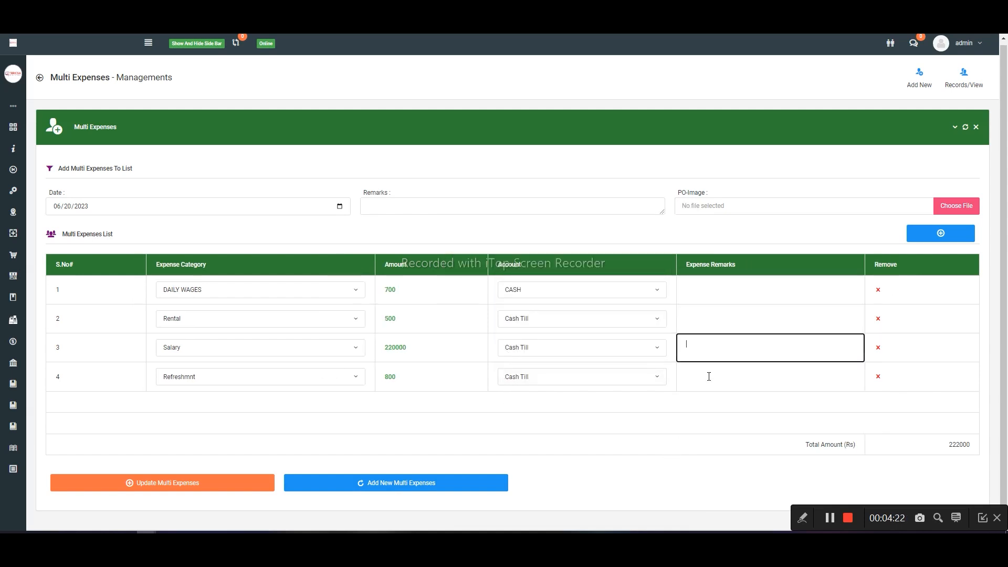
pyautogui.click(709, 376)
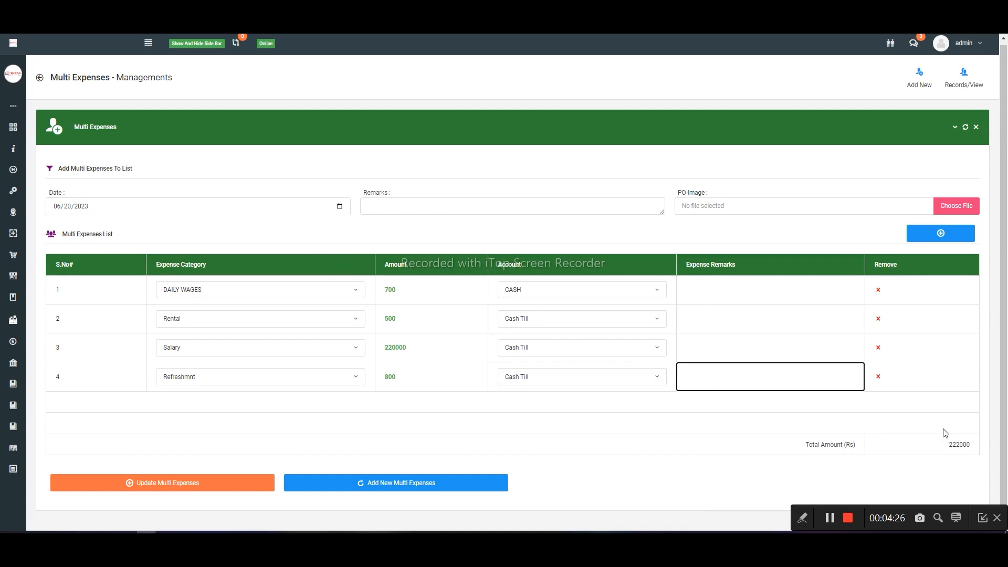
pyautogui.moveTo(944, 444); pyautogui.dragTo(974, 445)
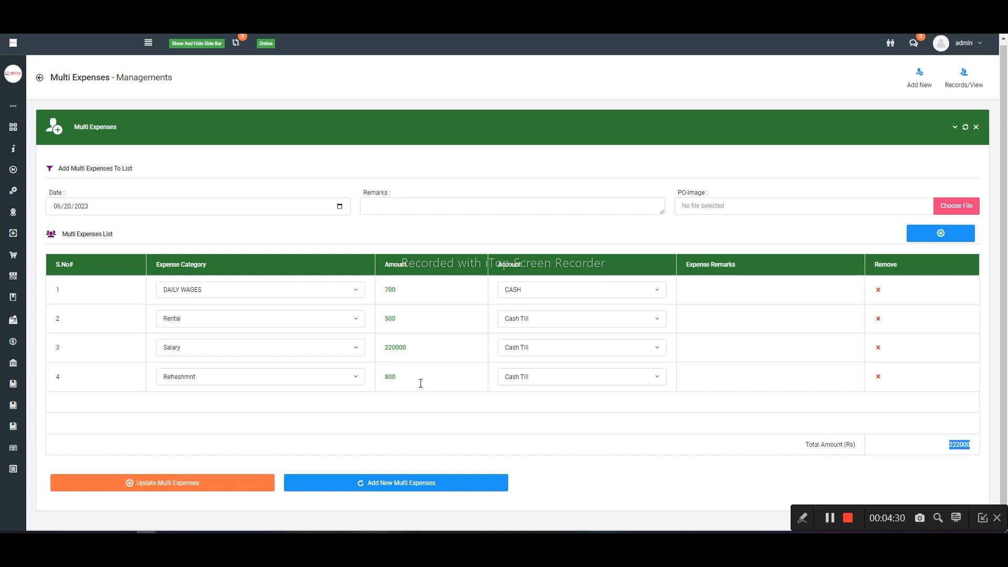
pyautogui.click(438, 421)
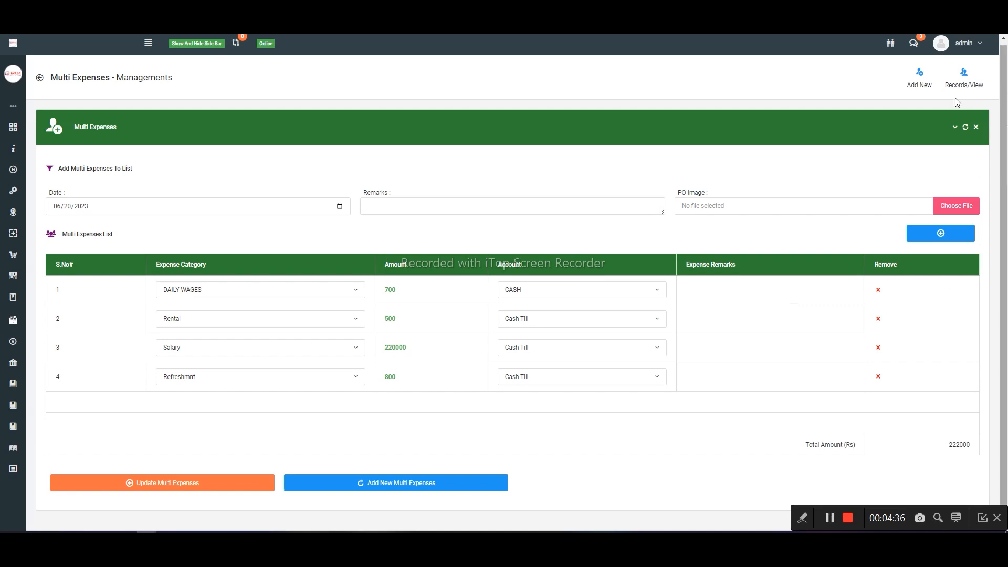
# - Try to submit the multi expenses, and retry after entering "123" as the overall remarks
pyautogui.click(241, 482)
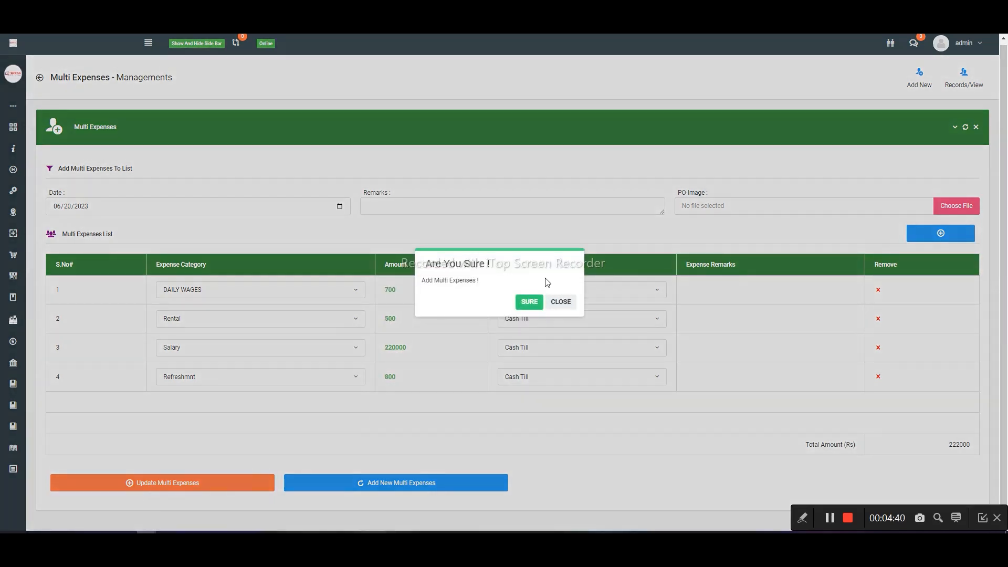
pyautogui.click(522, 307)
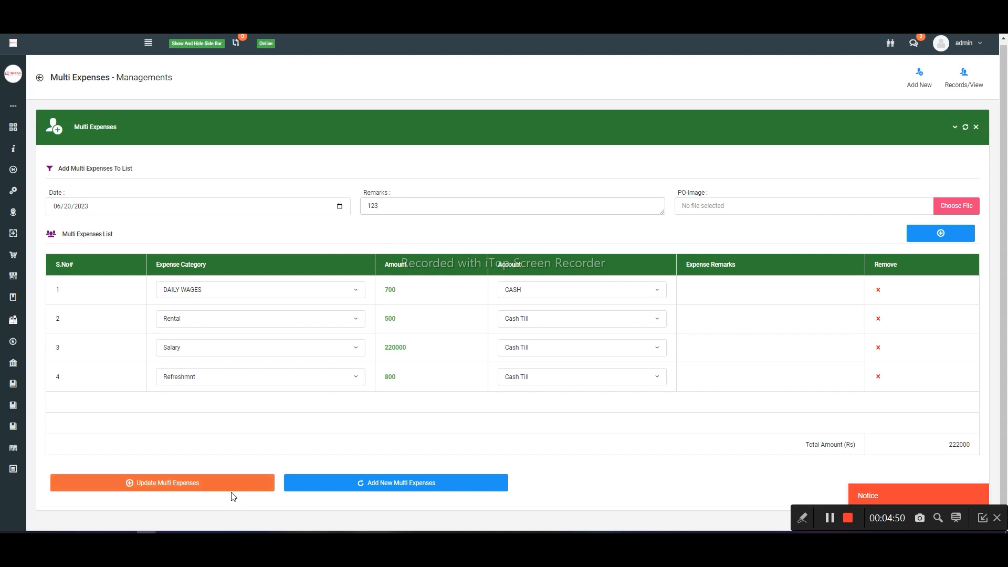
pyautogui.click(235, 477)
pyautogui.click(525, 304)
# - Enter the expense remarks "12123" for row 1 and "123" for rows 2, 3 and 4
pyautogui.click(702, 291)
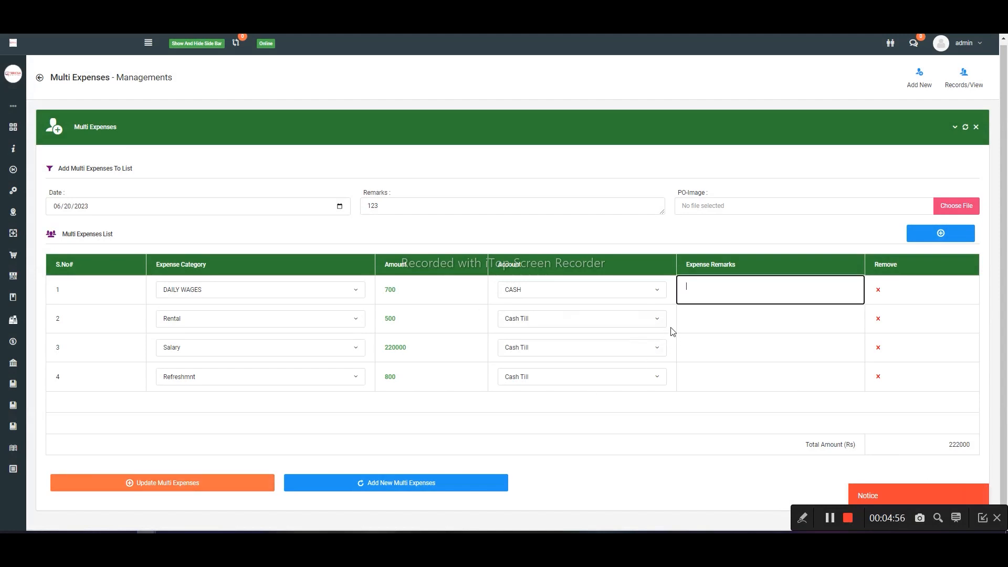
pyautogui.scroll(1, 676, 329)
pyautogui.scroll(-1, 677, 330)
pyautogui.write('12123')
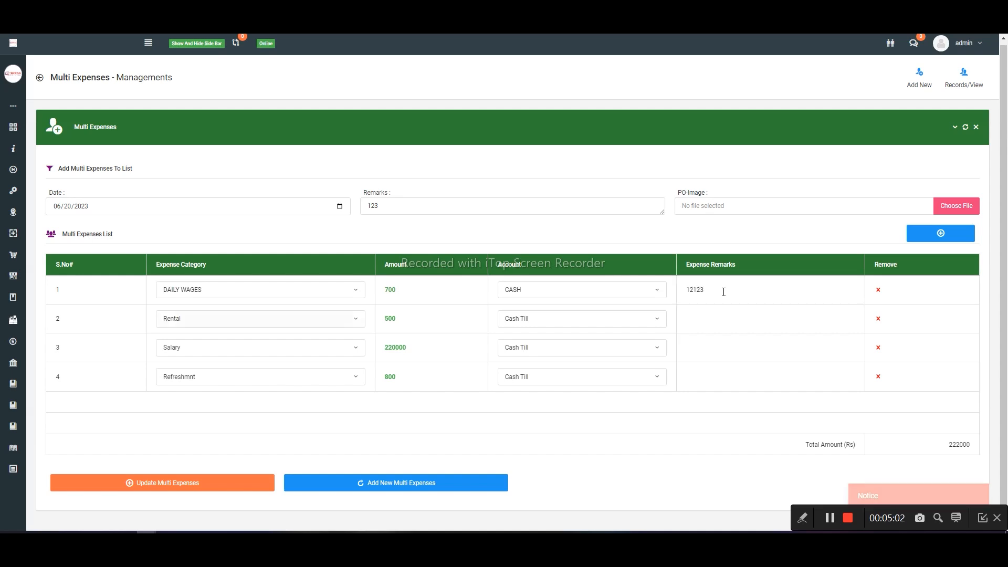
pyautogui.click(723, 312)
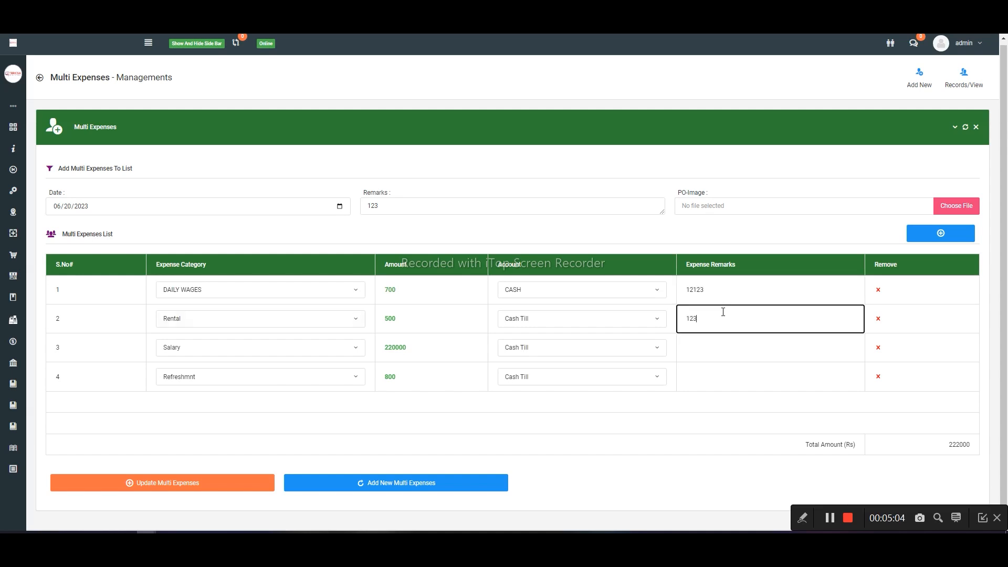
pyautogui.click(733, 352)
pyautogui.write('123')
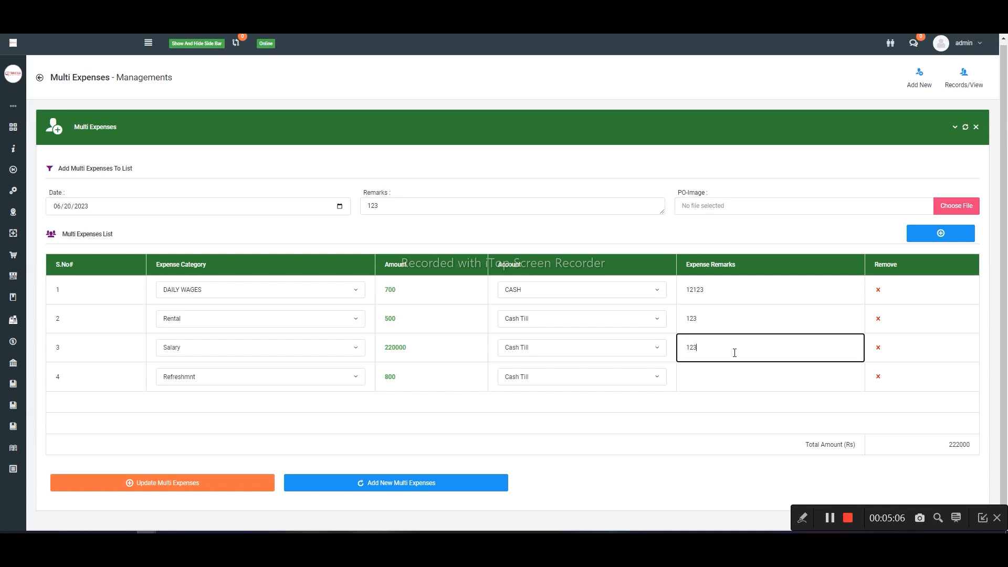
pyautogui.click(711, 378)
pyautogui.write('123')
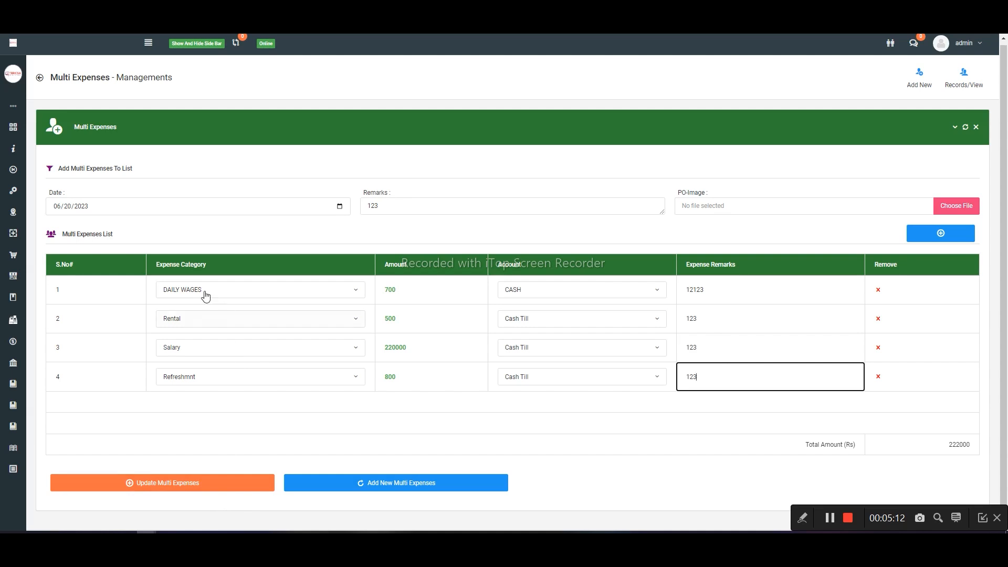
# - Replace the expense remarks of rows 1 to 4 with "Sanit Worker", "Space rent", the employee's name plus "emp", and "Home Guest"
pyautogui.doubleClick(772, 289)
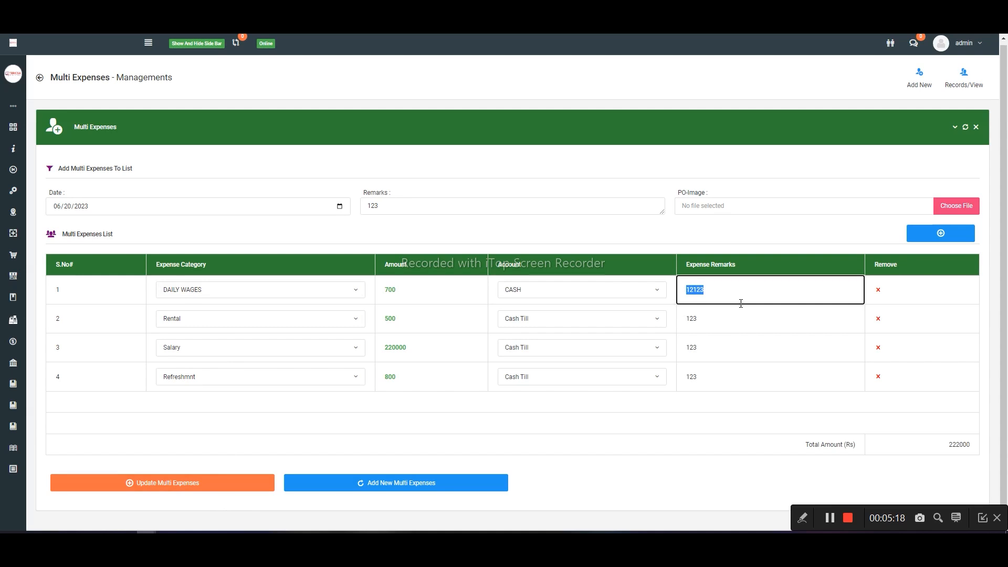
pyautogui.write('S')
pyautogui.write('pace rent')
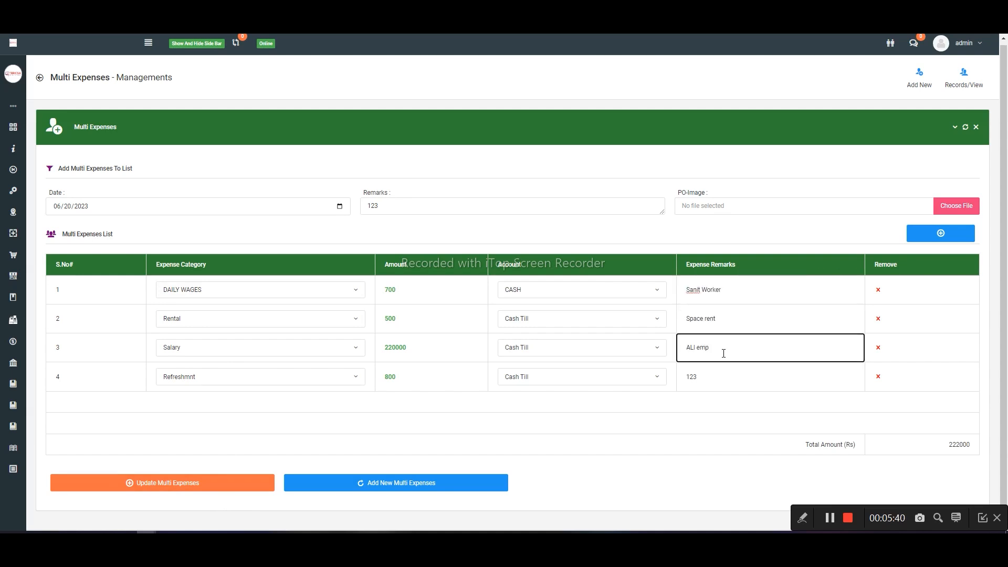
pyautogui.press('Tab')
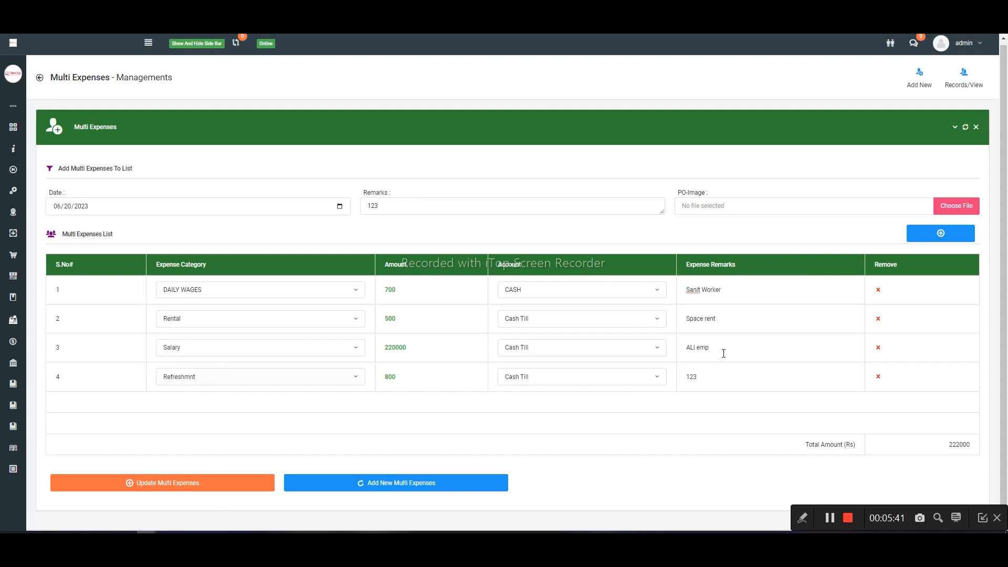
pyautogui.doubleClick(702, 380)
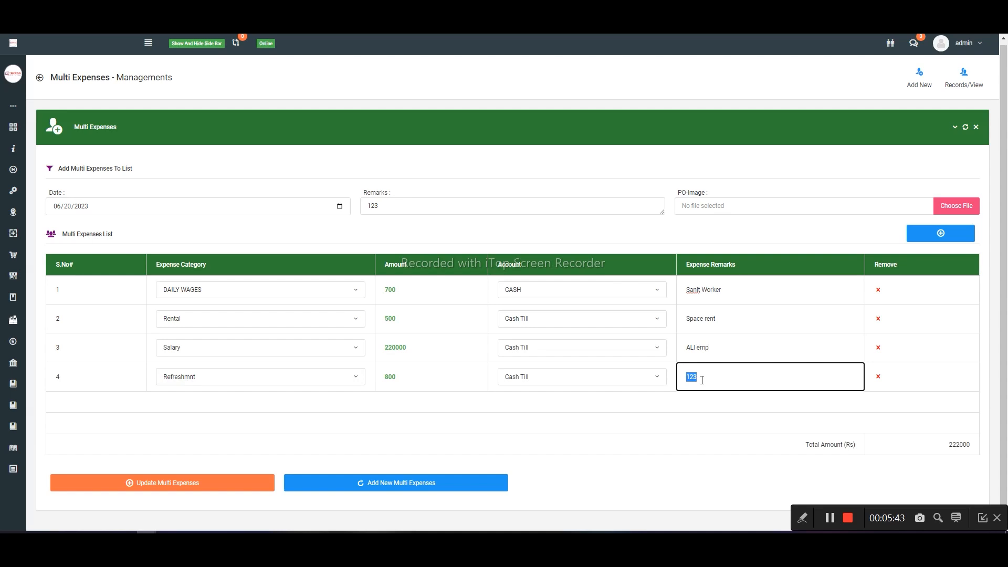
pyautogui.write('HOme Guest')
# - Submit the multi expenses with "645" as the overall remarks and the employee's name as the expense category of row 3
pyautogui.click(221, 485)
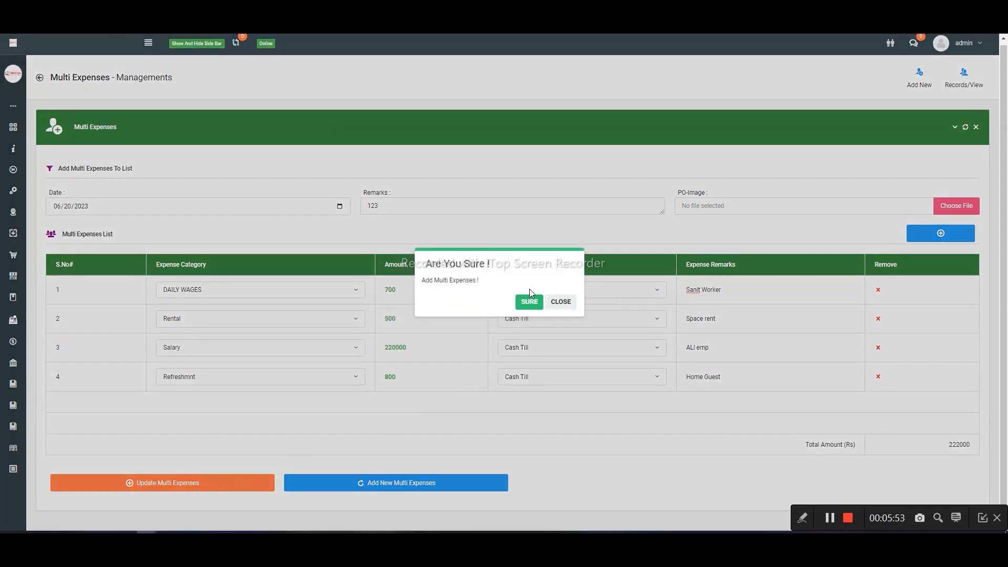
pyautogui.click(529, 301)
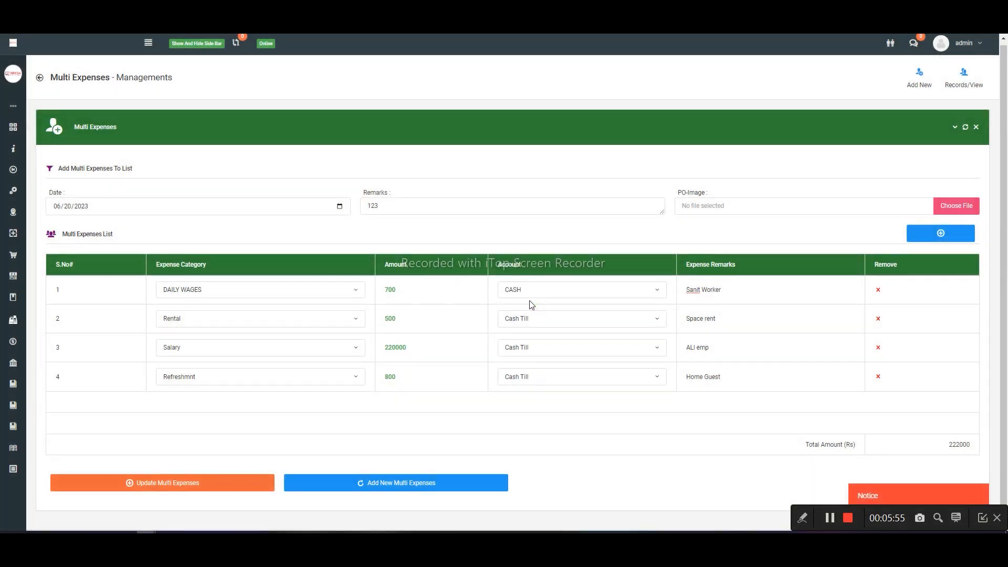
pyautogui.click(398, 484)
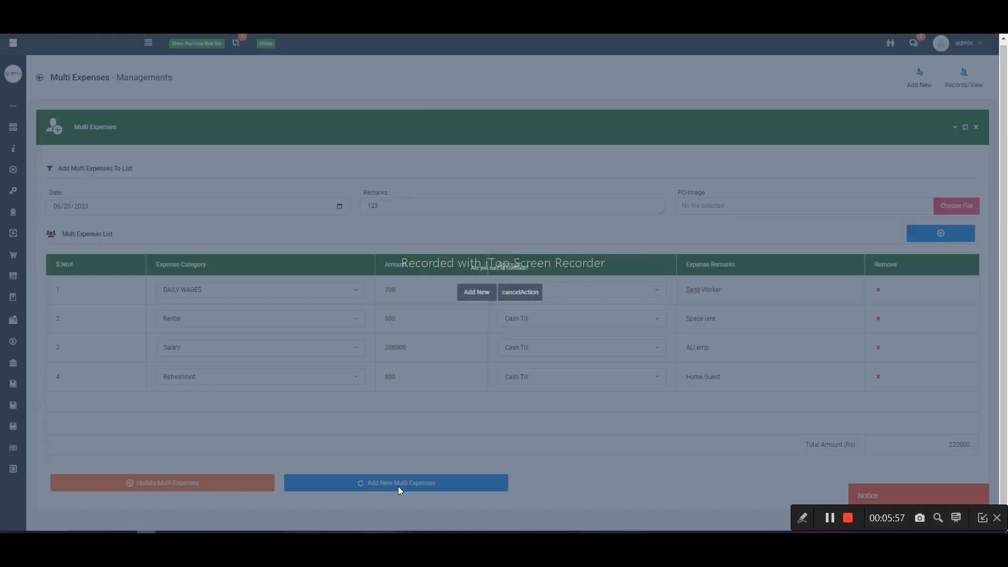
pyautogui.click(524, 306)
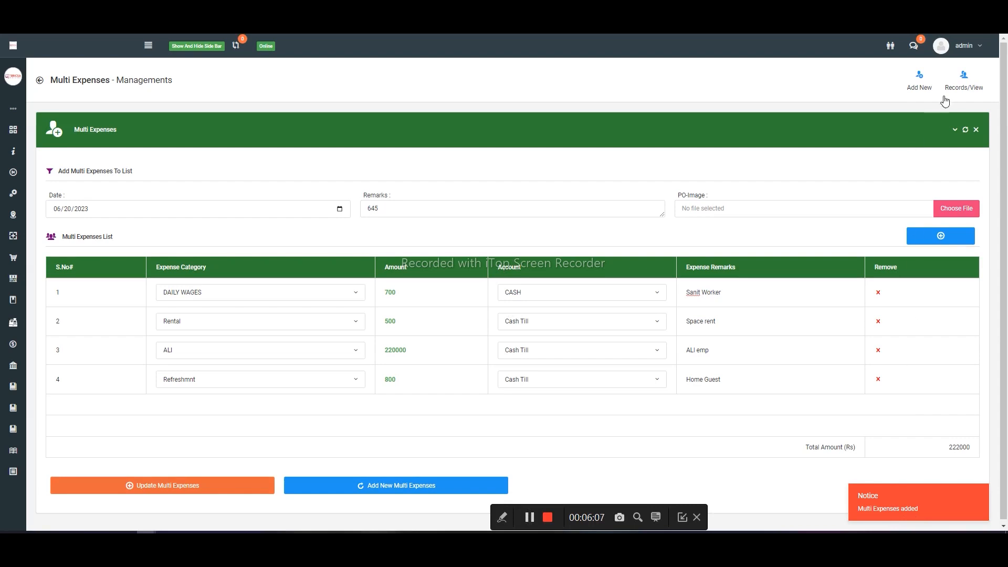
# - Open the Multi Expenses records and list the active ones dated from 06/20/2023 to 06/20/2023
pyautogui.click(963, 98)
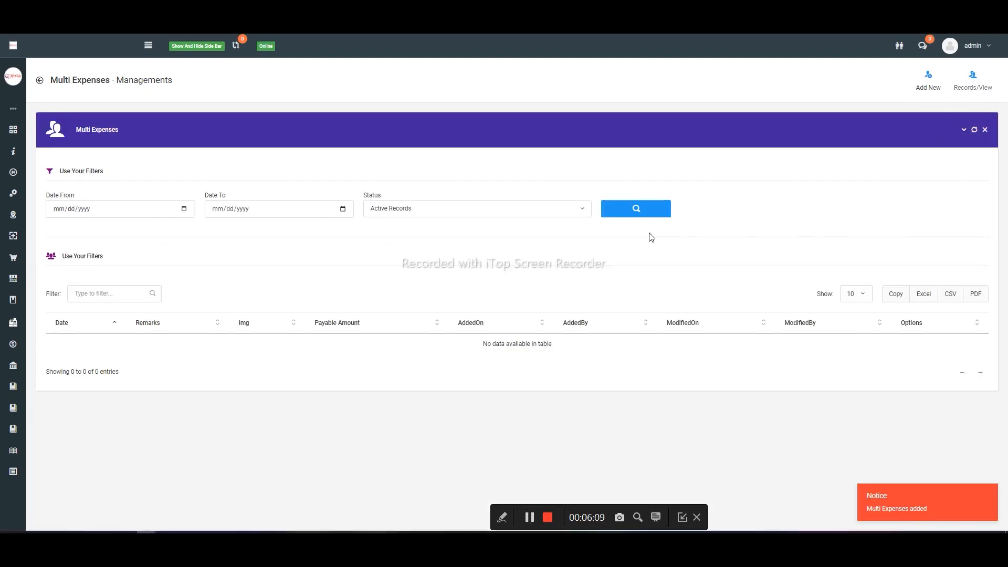
pyautogui.click(343, 211)
pyautogui.press('Return')
pyautogui.click(184, 208)
pyautogui.press('Return')
pyautogui.click(641, 213)
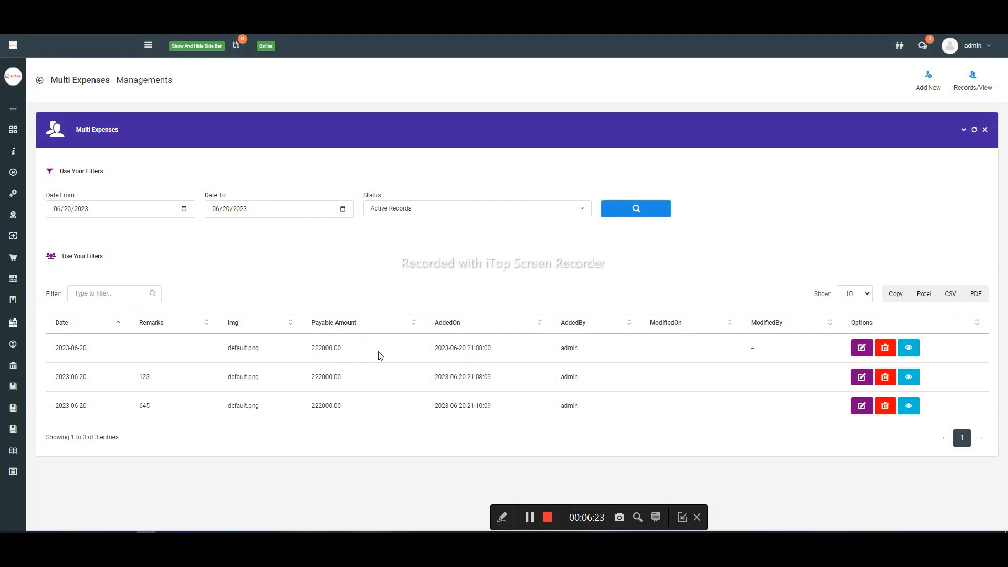
# - Delete the multi expenses record with the remarks "123" and dismiss the wait notice
pyautogui.click(886, 376)
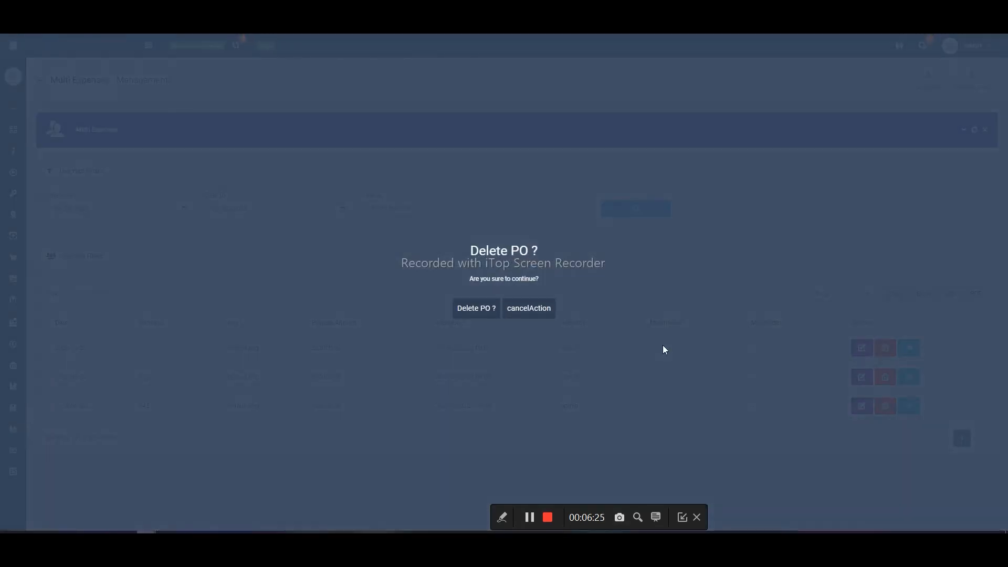
pyautogui.click(476, 309)
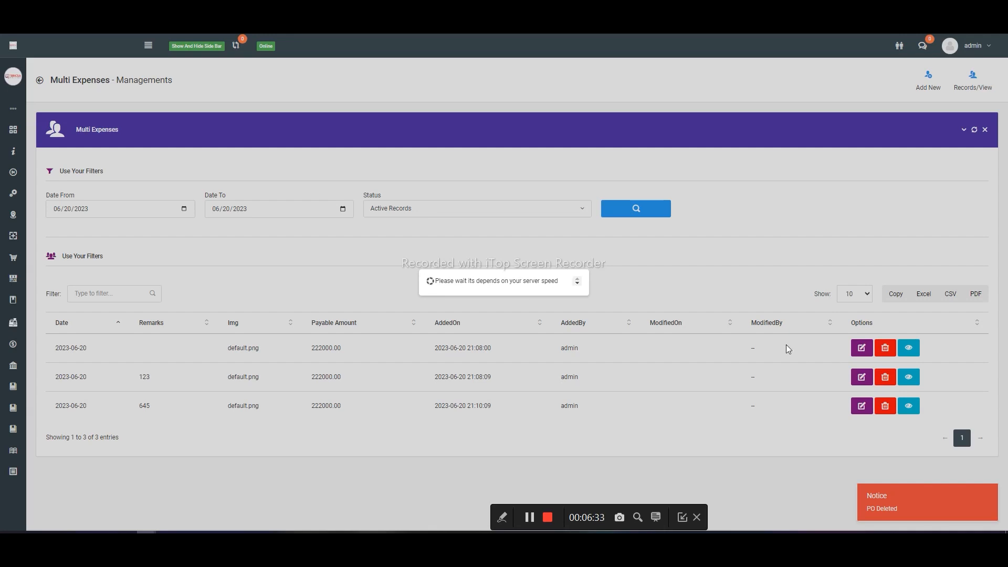
pyautogui.moveTo(437, 281); pyautogui.dragTo(558, 284)
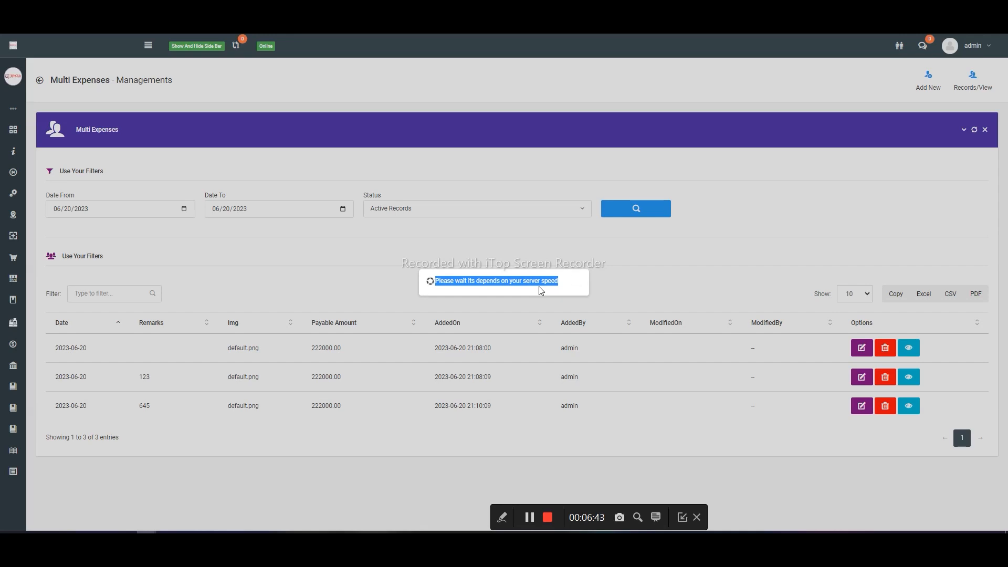
pyautogui.click(497, 237)
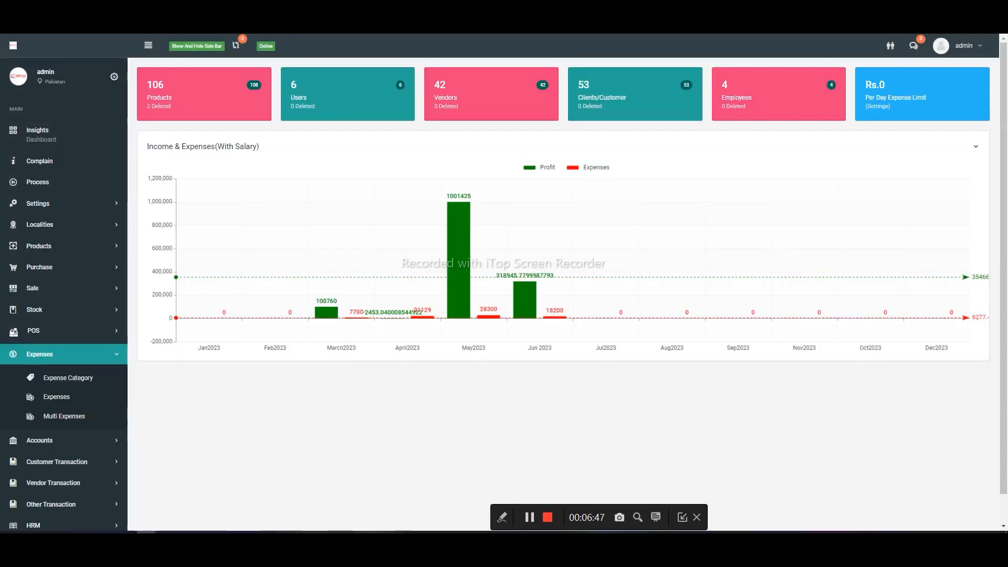
# - Open the Expense Report in a new browser tab and generate it for 06/20/2023 with all expense categories
pyautogui.click(148, 46)
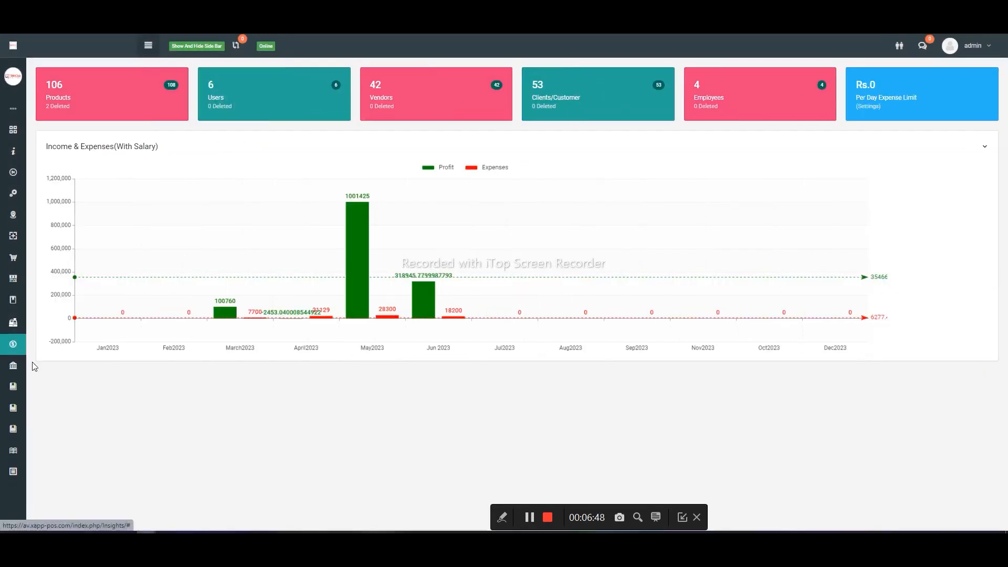
pyautogui.click(152, 50)
pyautogui.scroll(-1, 78, 423)
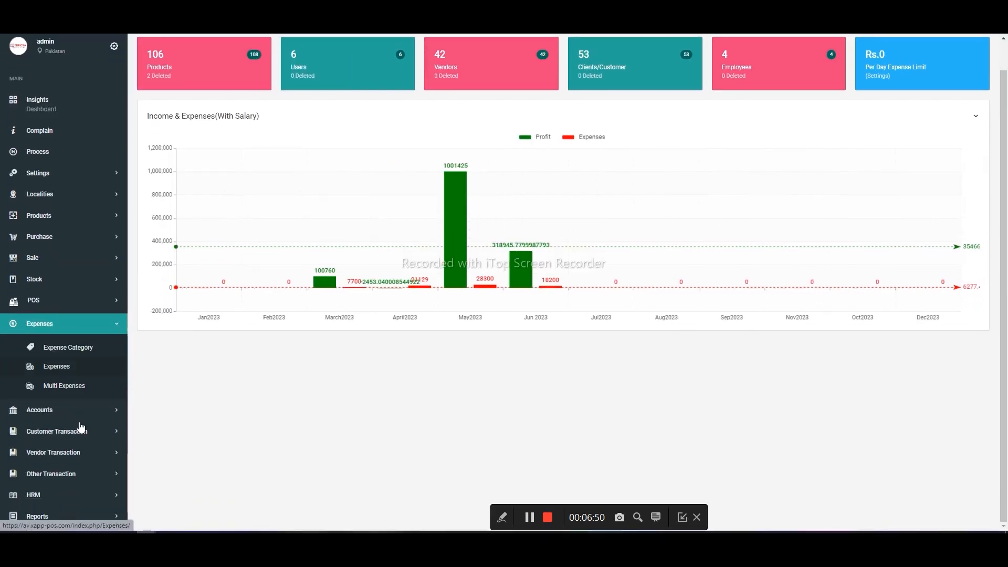
pyautogui.click(54, 336)
pyautogui.click(60, 482)
pyautogui.scroll(-7, 63, 470)
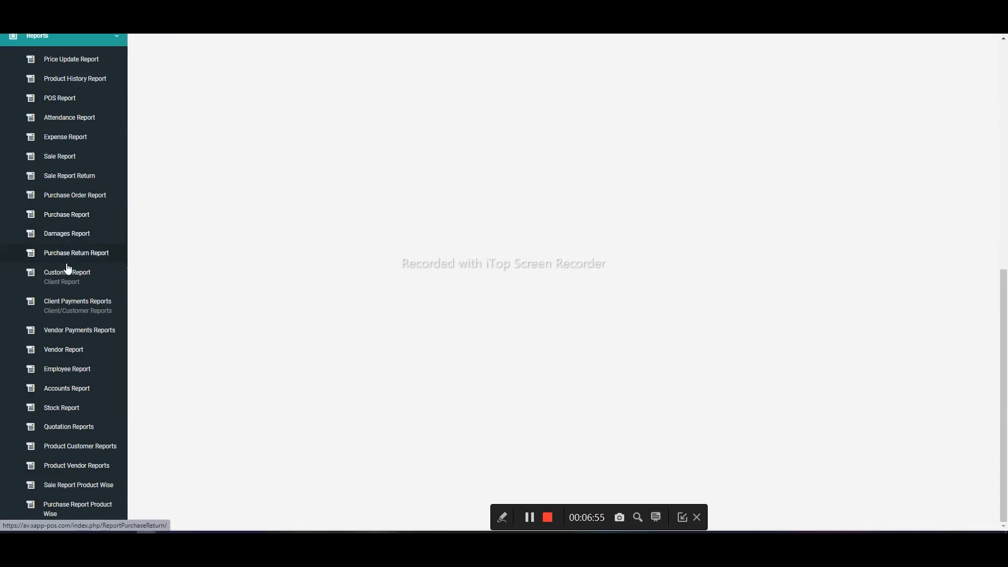
pyautogui.rightClick(88, 140)
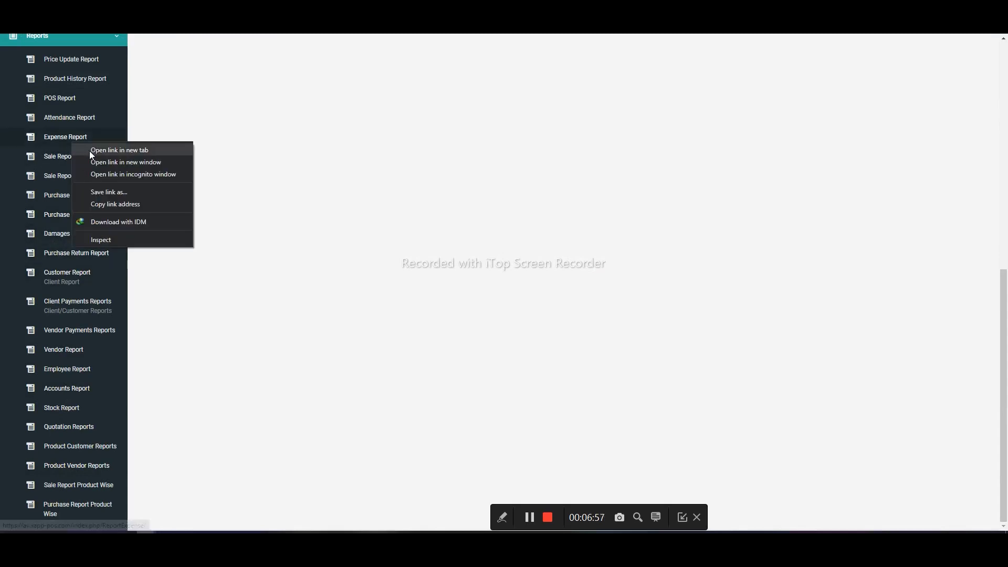
pyautogui.click(90, 151)
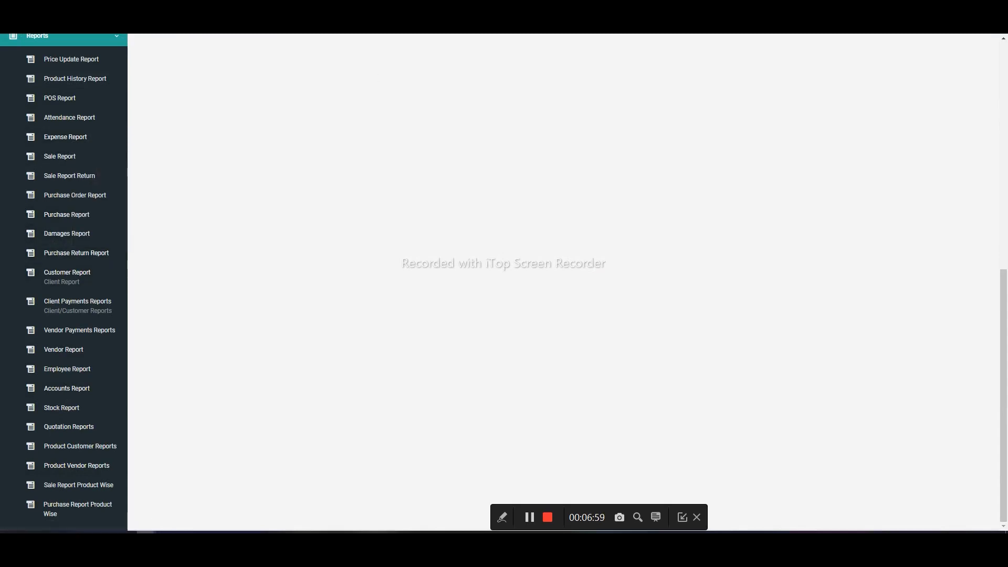
pyautogui.click(469, 23)
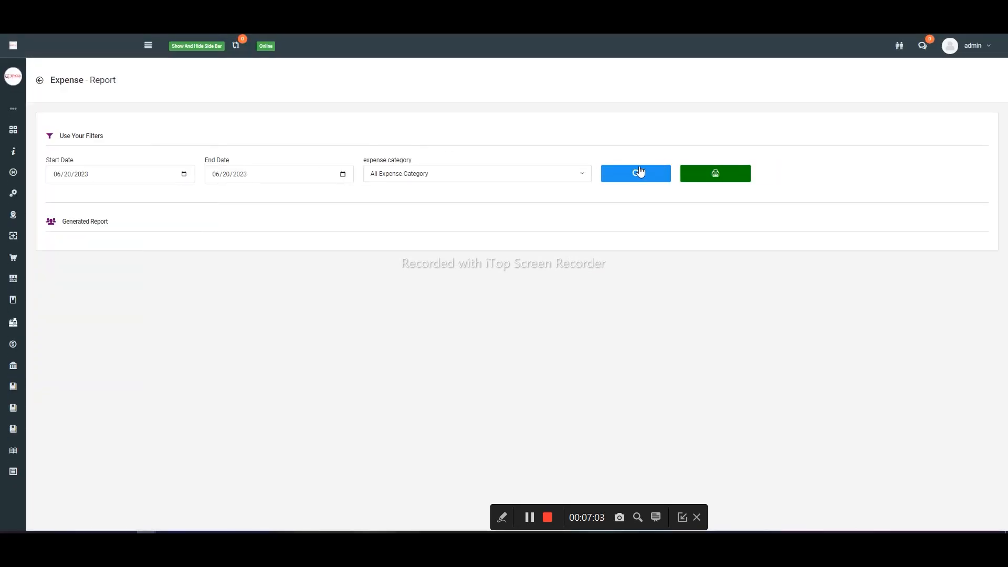
pyautogui.click(620, 176)
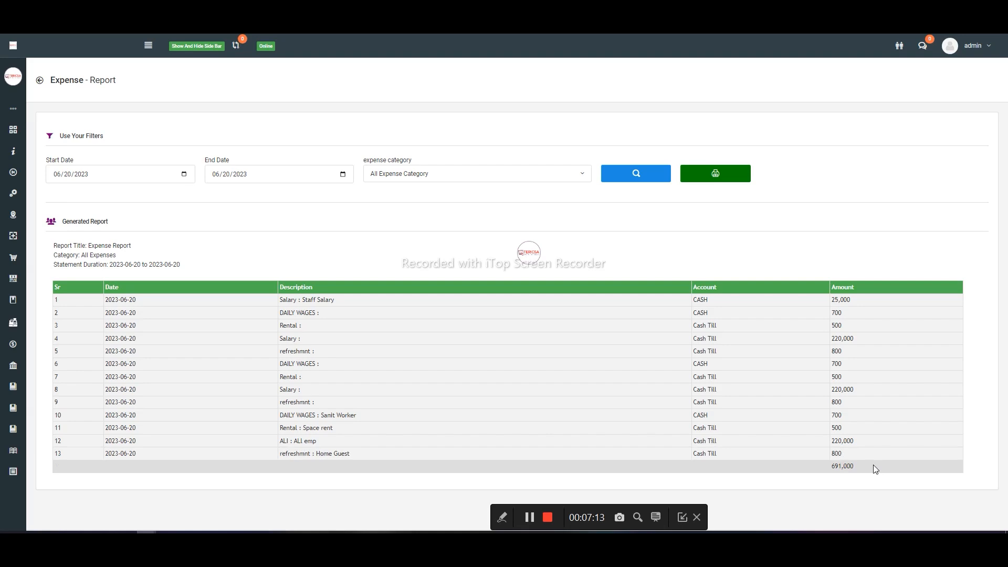
# - Check the June 2023 expenses in the dashboard's Income & Expenses chart and return to the generated expense report
pyautogui.click(399, 27)
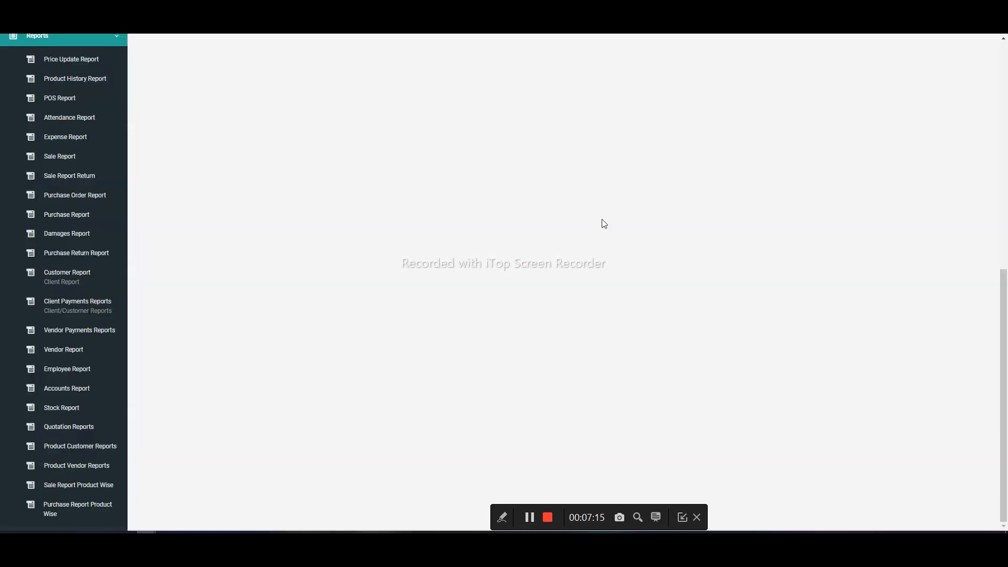
pyautogui.scroll(9, 682, 271)
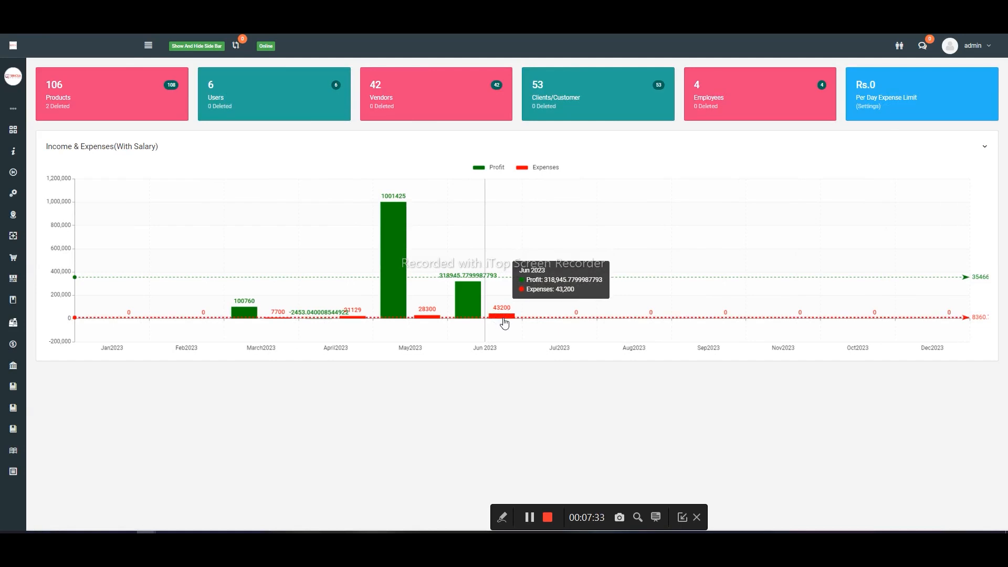
pyautogui.click(572, 10)
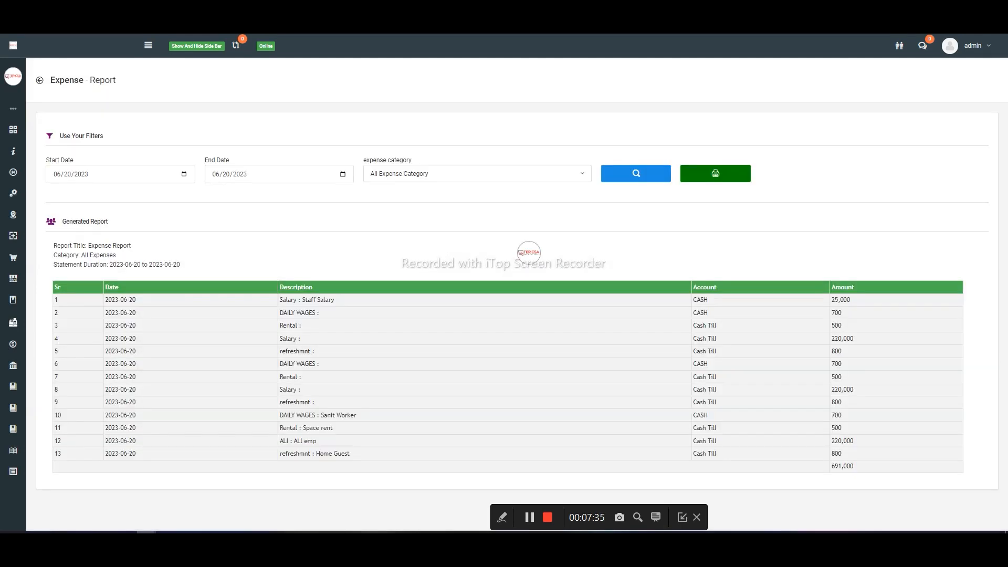